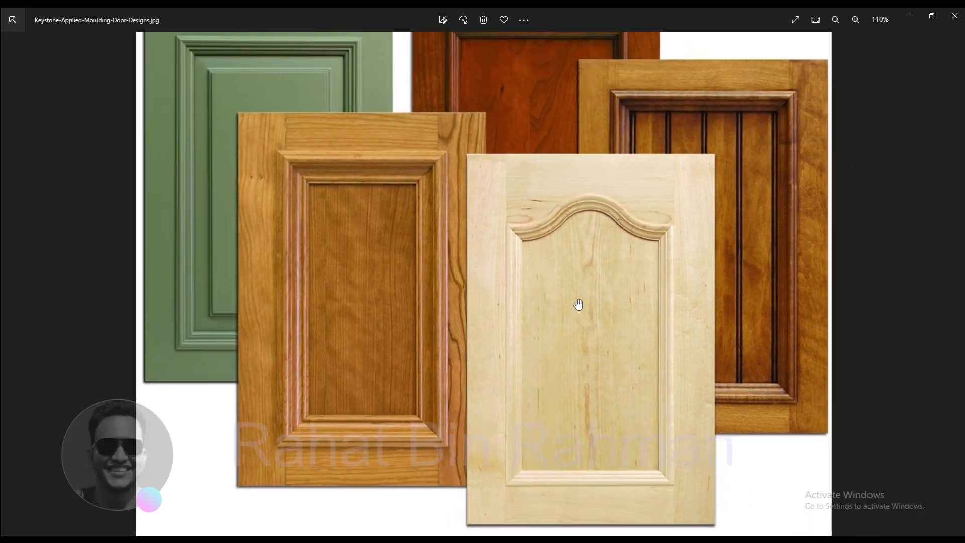
# Step: Examine the moulding and arched frame designs in the cabinet door reference image
pyautogui.scroll(5, 586, 261)
pyautogui.moveTo(631, 294); pyautogui.dragTo(460, 246)
pyautogui.scroll(-3, 459, 248)
pyautogui.moveTo(181, 227); pyautogui.dragTo(402, 275)
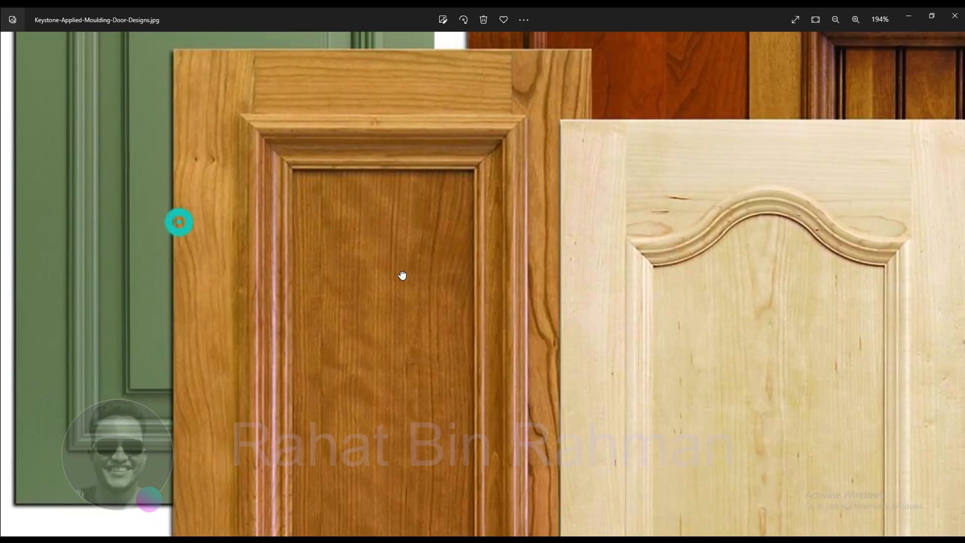
pyautogui.scroll(1, 316, 209)
pyautogui.scroll(-1, 317, 209)
pyautogui.scroll(-1, 317, 209)
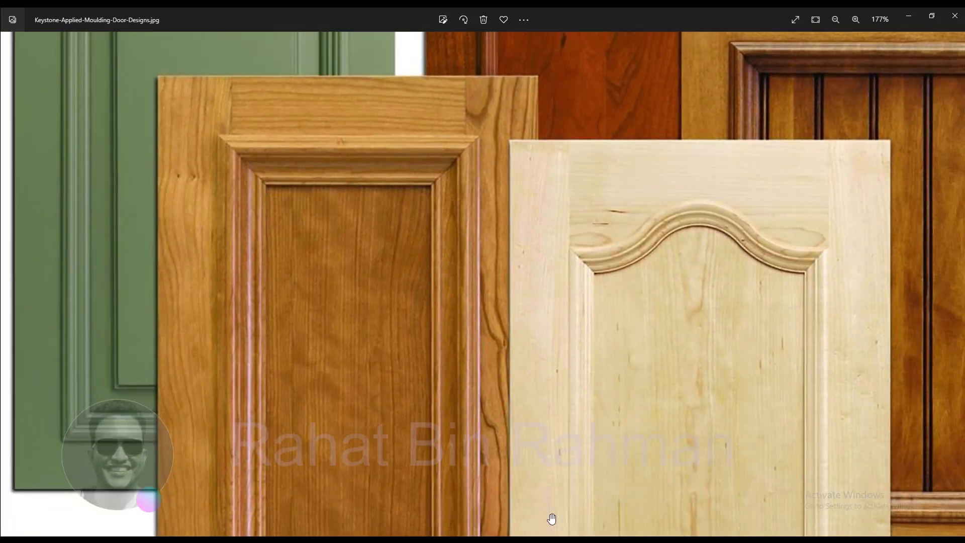
# Step: Switch to ArtCAM and examine the arched double-outline door frame and the profile vectors beside it
pyautogui.hotkey('alt', 'Tab')
pyautogui.scroll(-2, 362, 294)
pyautogui.scroll(2, 401, 330)
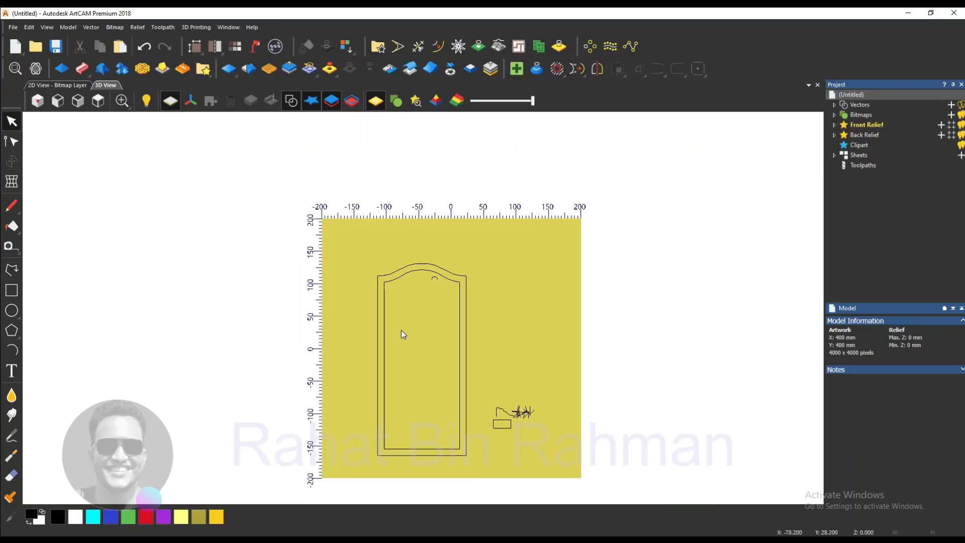
pyautogui.scroll(1, 419, 282)
pyautogui.scroll(-2, 402, 266)
pyautogui.scroll(3, 390, 258)
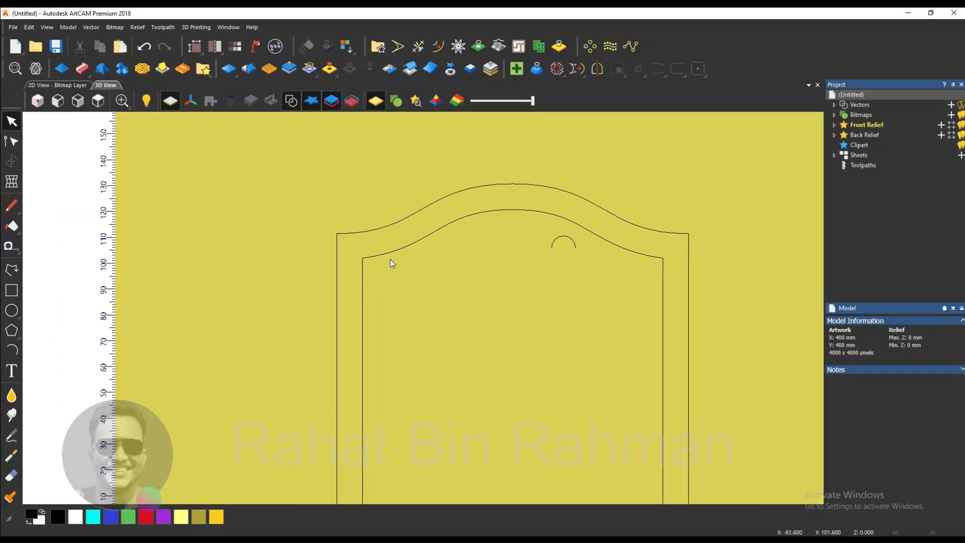
pyautogui.scroll(-3, 406, 298)
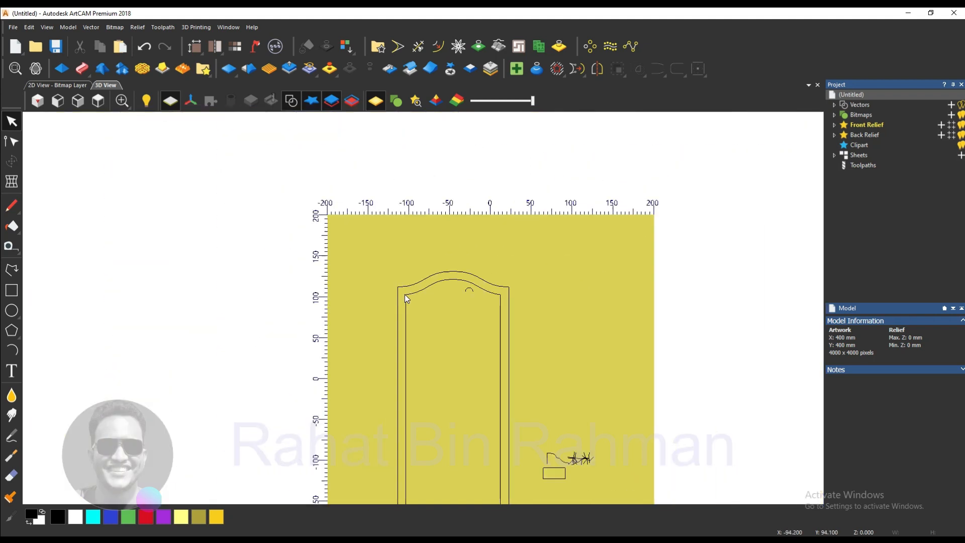
pyautogui.scroll(-2, 483, 365)
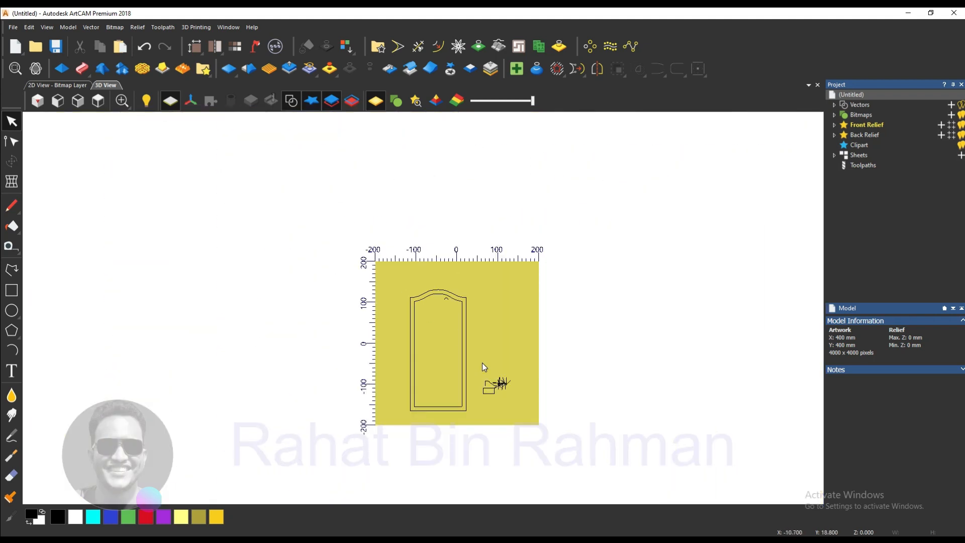
pyautogui.scroll(5, 453, 330)
pyautogui.scroll(-1, 511, 301)
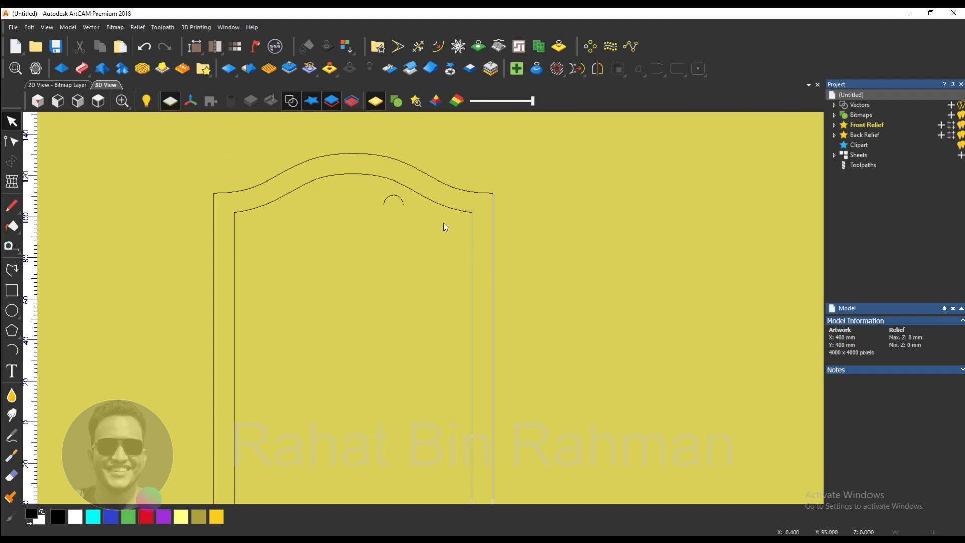
pyautogui.scroll(3, 442, 211)
pyautogui.scroll(-2, 566, 284)
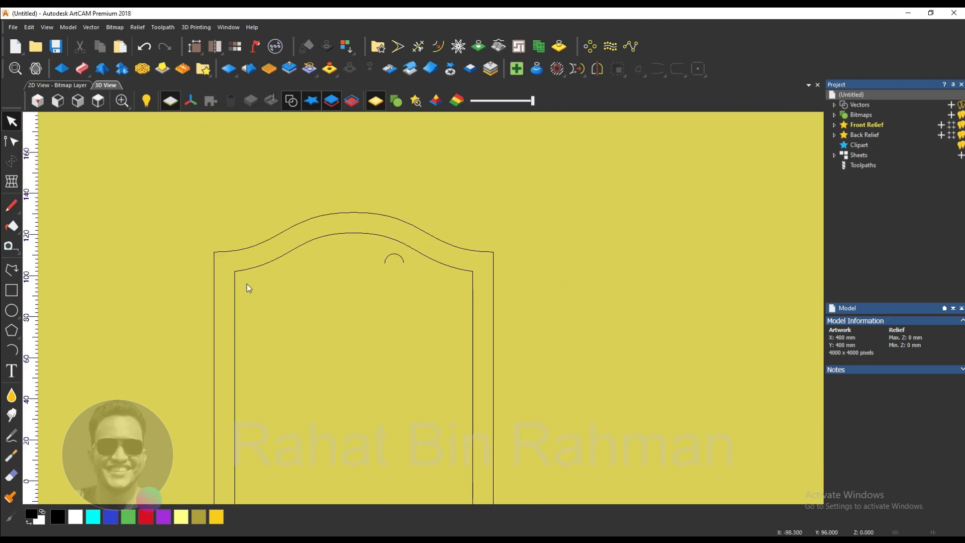
# Step: Start a Two Rail Sweep using the door's outer and inner frame outlines as the drive rails
pyautogui.scroll(3, 339, 287)
pyautogui.moveTo(339, 285); pyautogui.dragTo(234, 188)
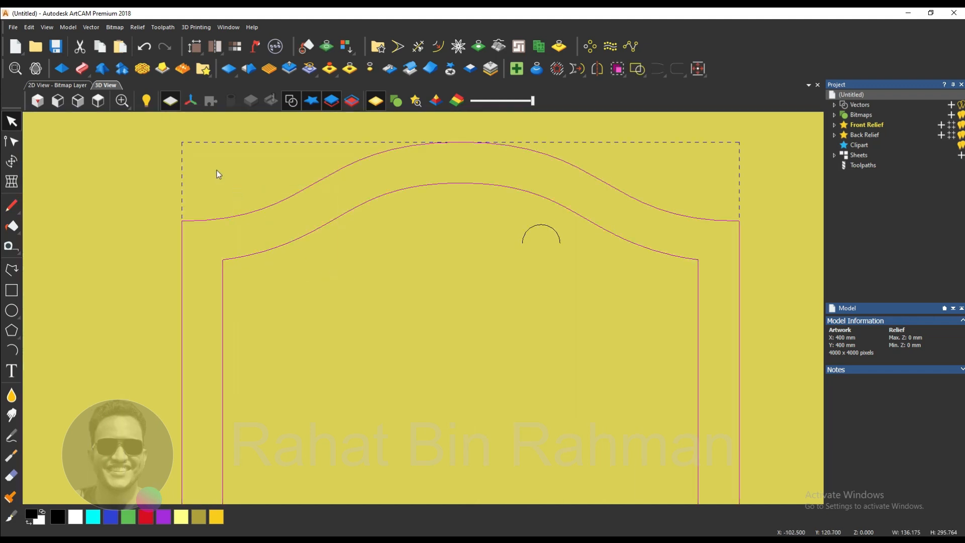
pyautogui.click(88, 68)
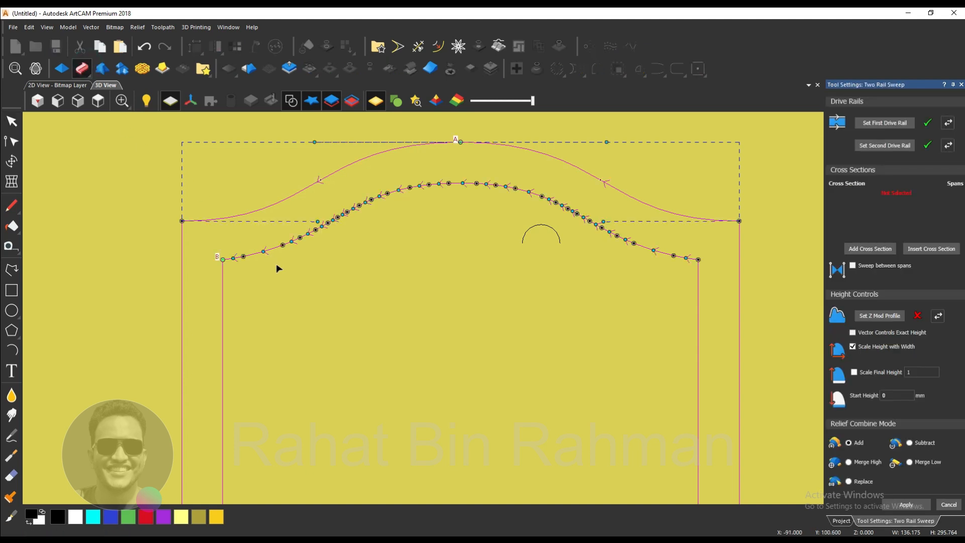
pyautogui.scroll(-3, 276, 267)
pyautogui.scroll(-1, 403, 322)
pyautogui.click(404, 323)
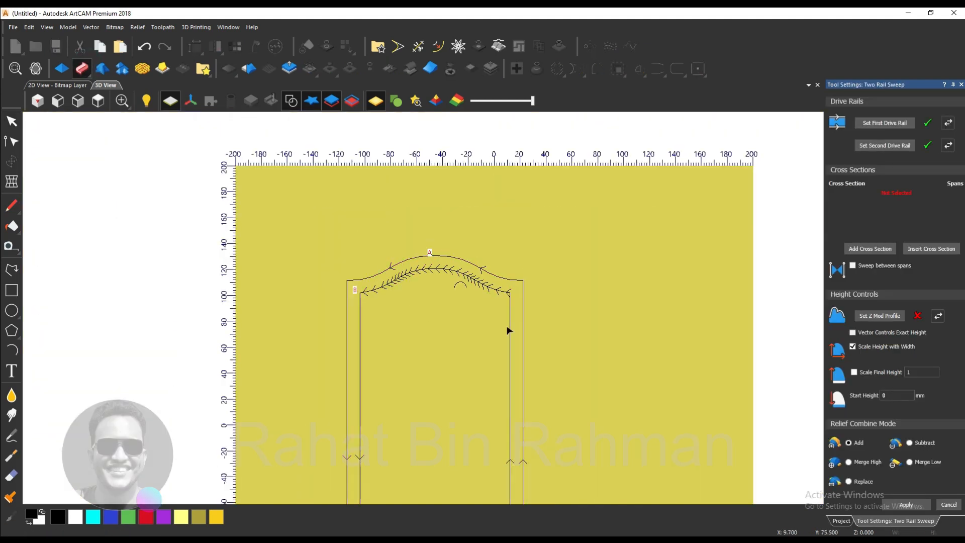
# Step: Reverse the direction of the first drive rail, the outer frame outline
pyautogui.scroll(3, 586, 339)
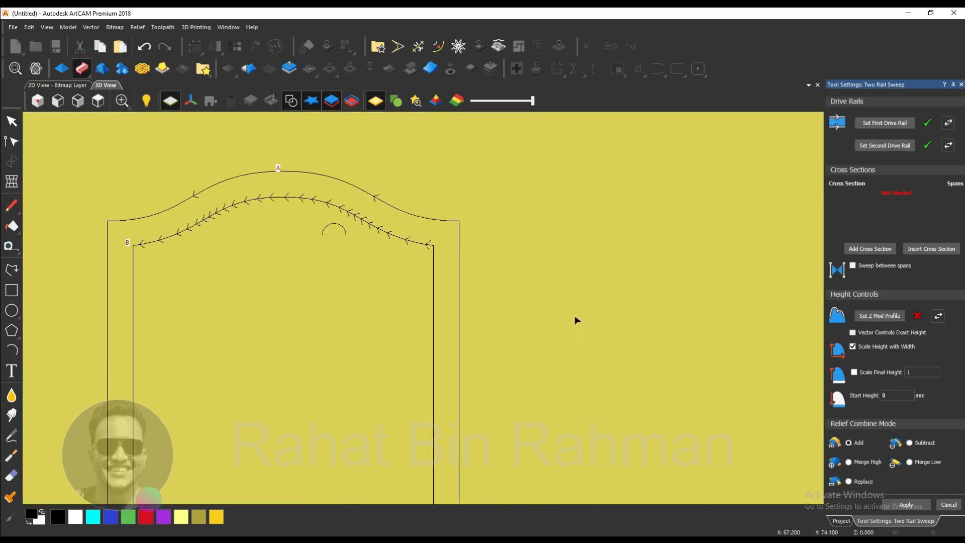
pyautogui.scroll(1, 577, 320)
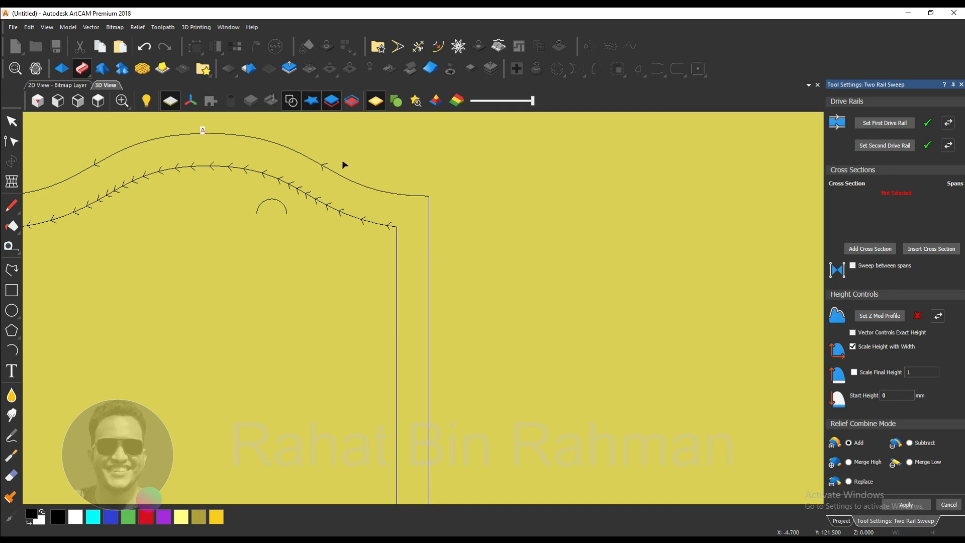
pyautogui.click(422, 268)
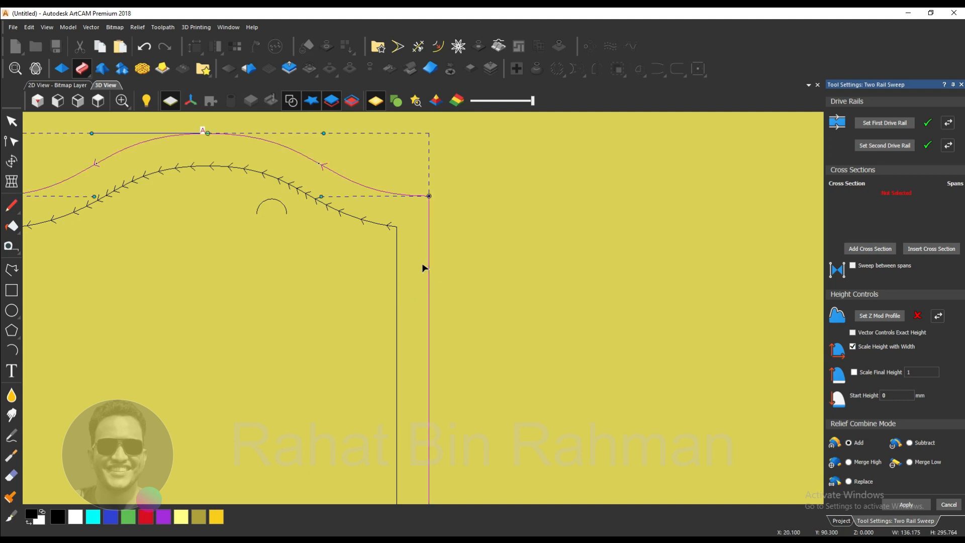
pyautogui.click(946, 125)
pyautogui.click(550, 252)
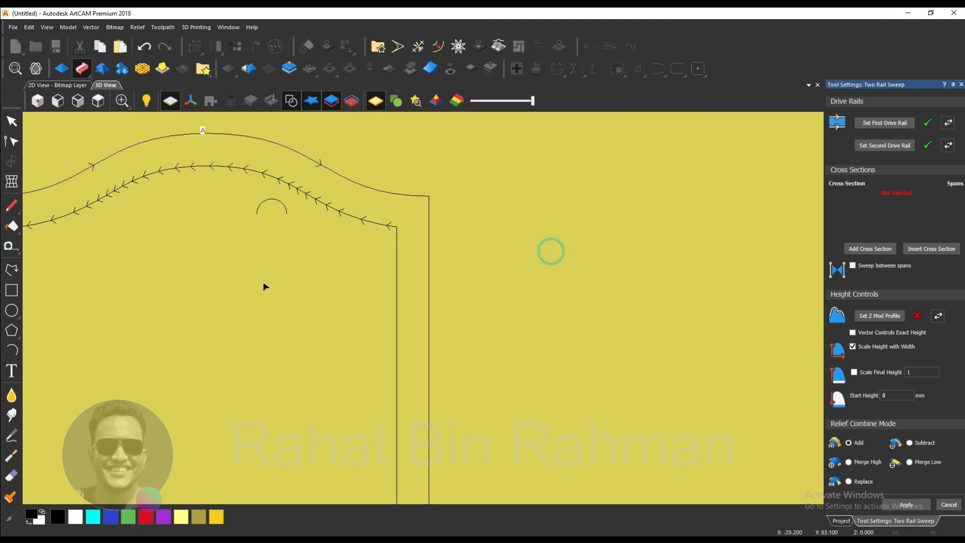
# Step: Add the small semicircle as the sweep's cross section and reverse the direction of the second drive rail
pyautogui.click(262, 208)
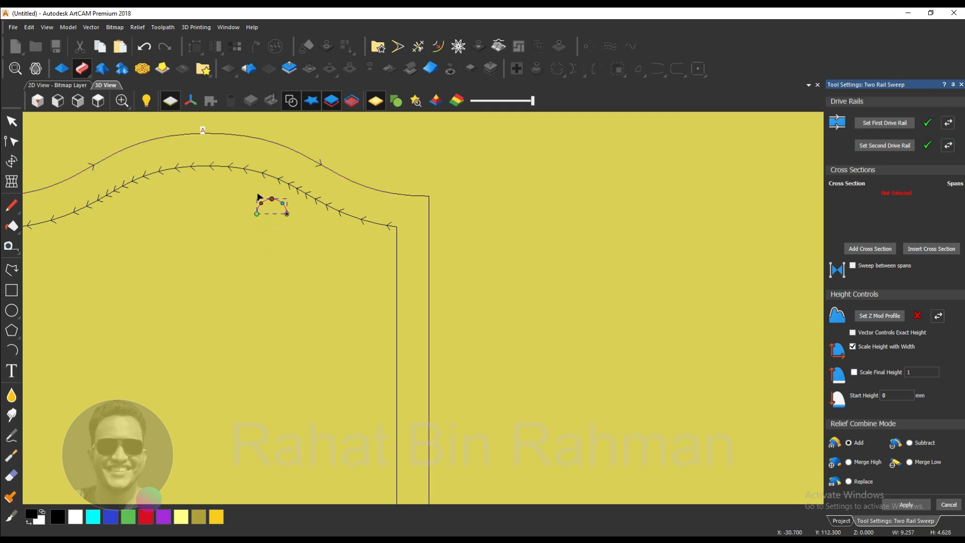
pyautogui.click(878, 243)
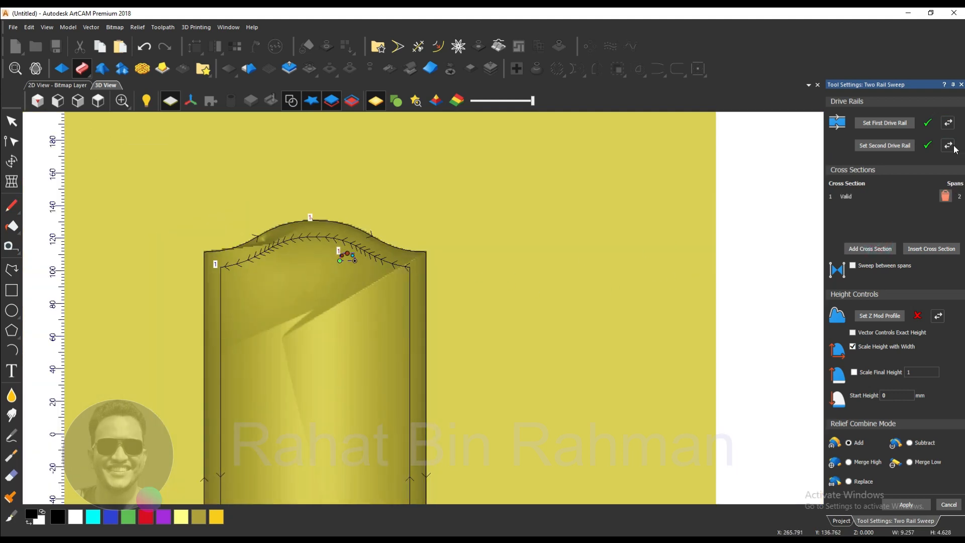
pyautogui.click(953, 147)
pyautogui.scroll(4, 426, 232)
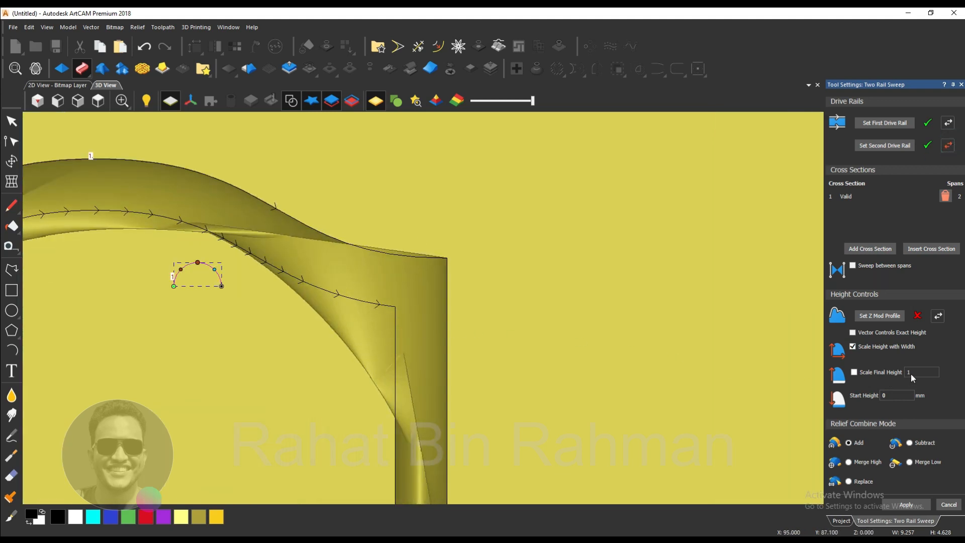
# Step: Turn off Scale Height with Width and enable Scale Final Height with a value of 15 for the sweep
pyautogui.click(854, 372)
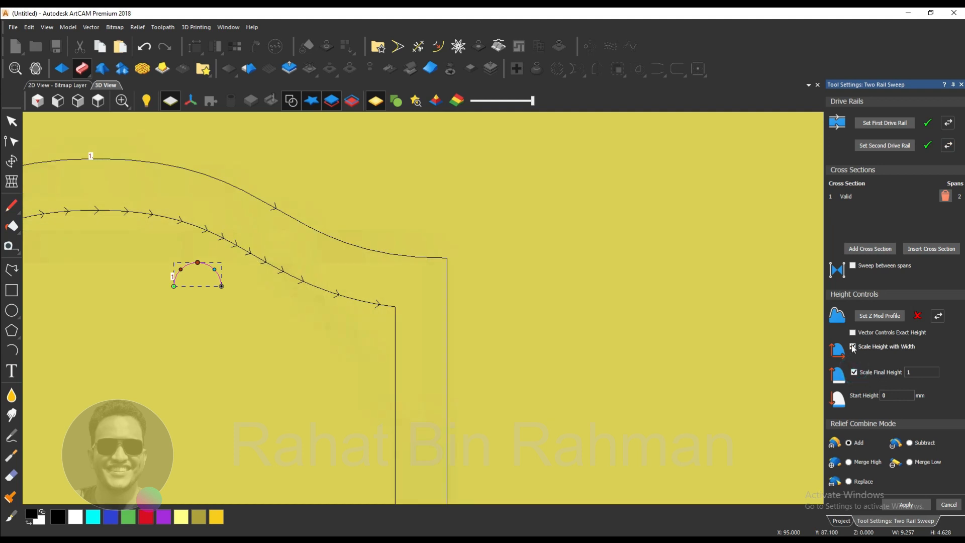
pyautogui.doubleClick(914, 372)
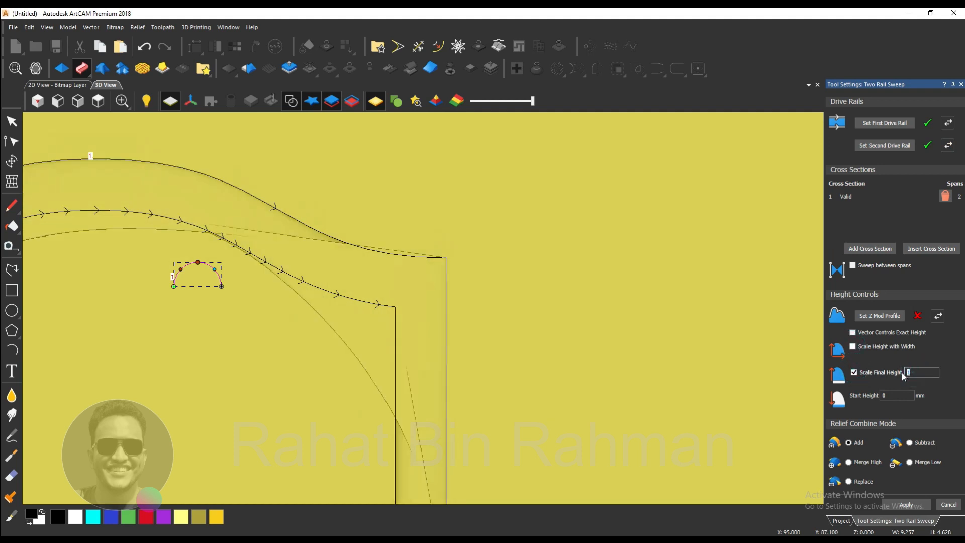
pyautogui.write('15')
pyautogui.scroll(-3, 378, 349)
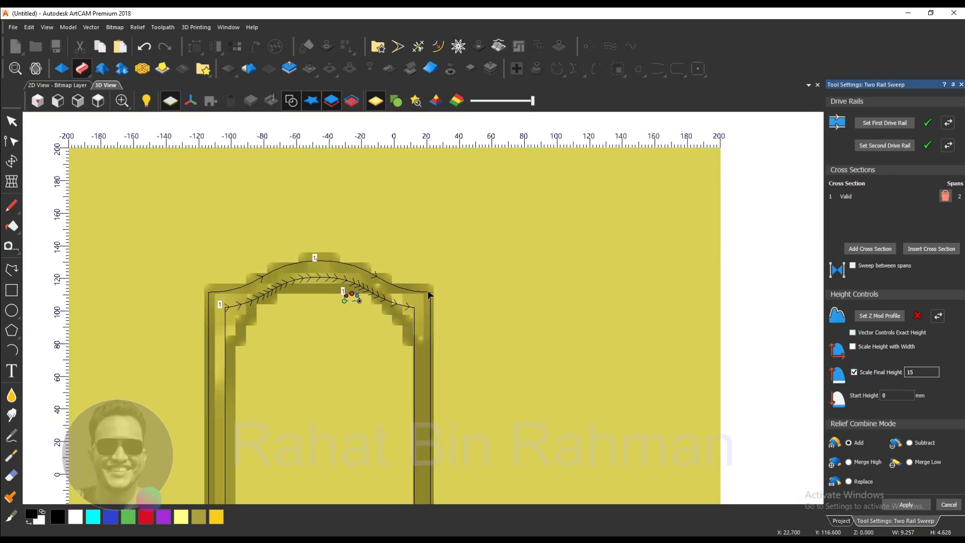
# Step: Examine the sweep preview along the frame's arch, sides and lower corners, then cancel the Two Rail Sweep
pyautogui.scroll(3, 487, 301)
pyautogui.scroll(-3, 522, 266)
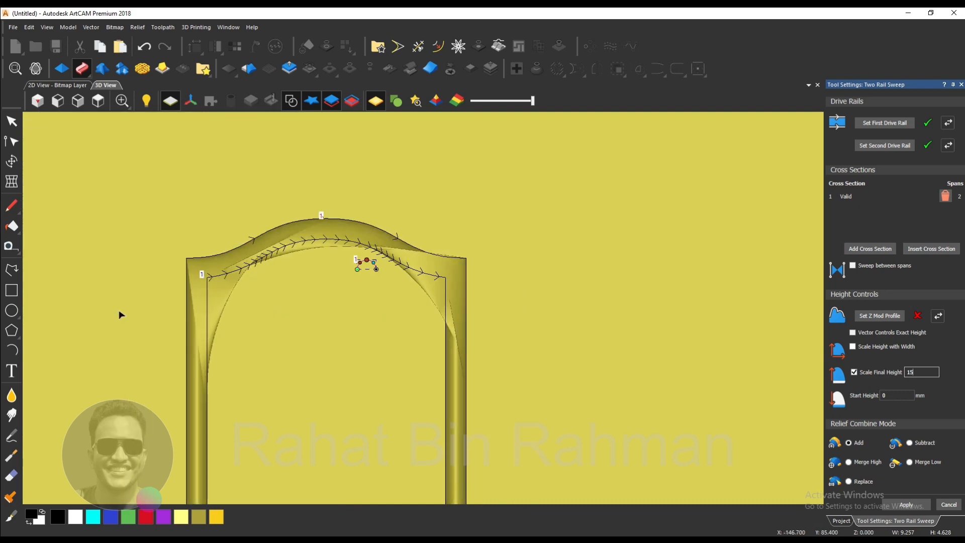
pyautogui.scroll(3, 323, 314)
pyautogui.scroll(-3, 394, 305)
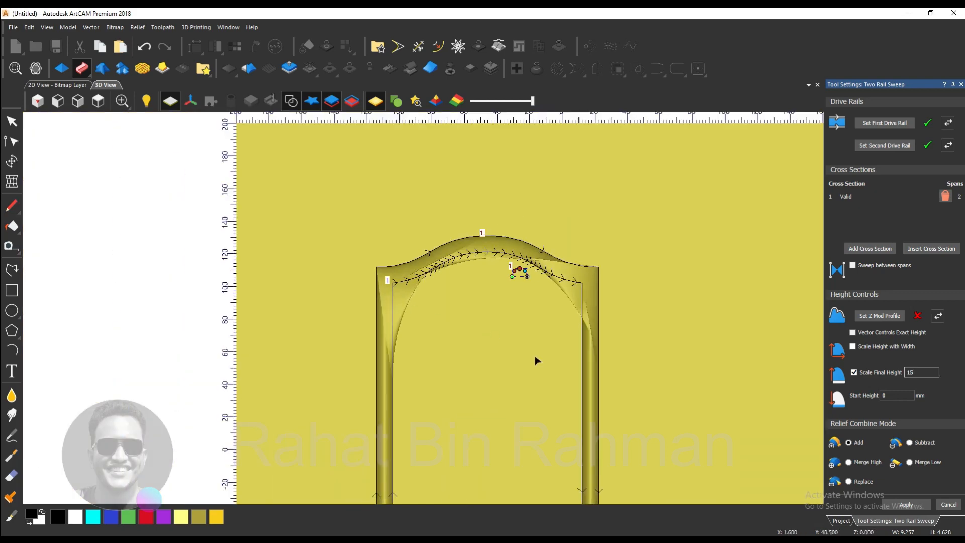
pyautogui.scroll(-5, 497, 383)
pyautogui.scroll(6, 453, 366)
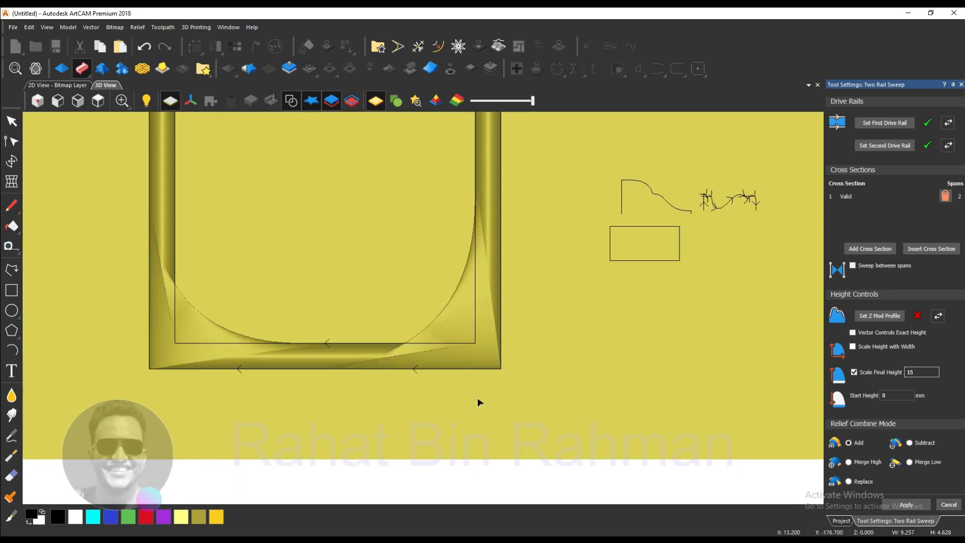
pyautogui.scroll(-5, 478, 402)
pyautogui.scroll(3, 442, 297)
pyautogui.scroll(-3, 464, 351)
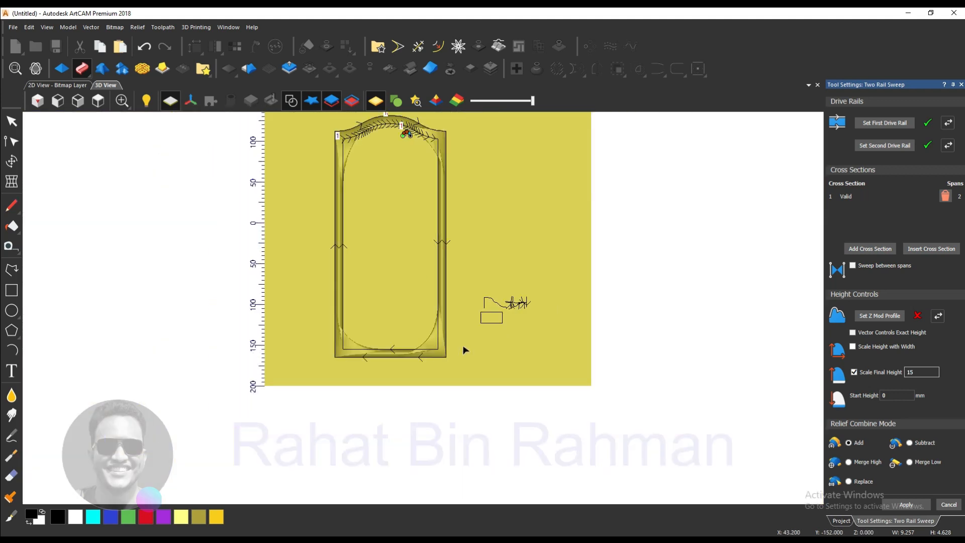
pyautogui.scroll(5, 406, 140)
pyautogui.scroll(-1, 485, 316)
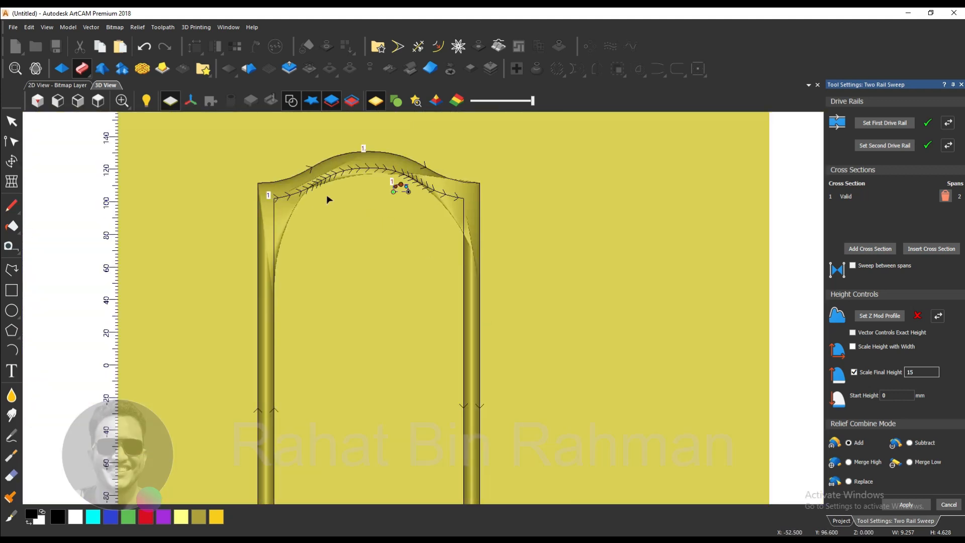
pyautogui.scroll(3, 327, 198)
pyautogui.scroll(1, 322, 241)
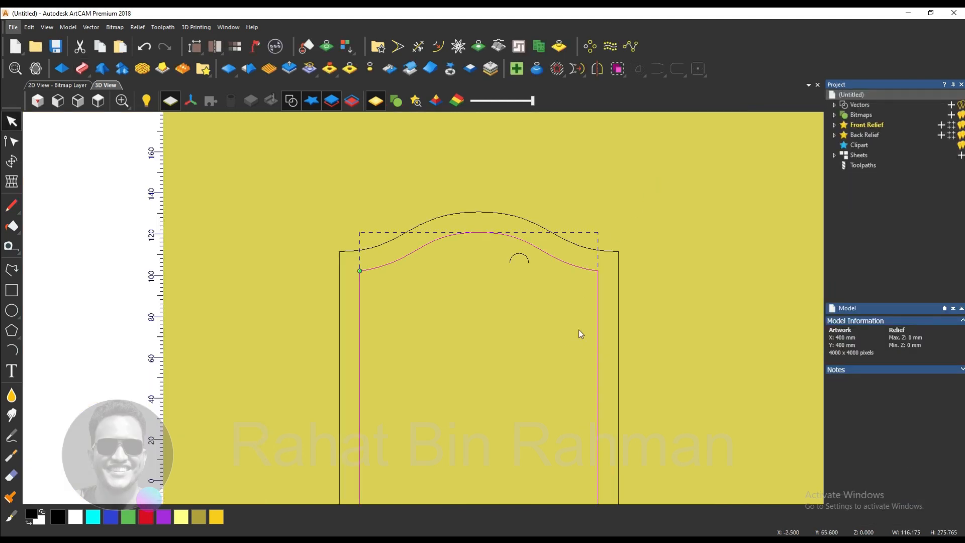
# Step: Deselect the inner frame outline
pyautogui.scroll(3, 578, 332)
pyautogui.click(496, 259)
pyautogui.scroll(-4, 372, 293)
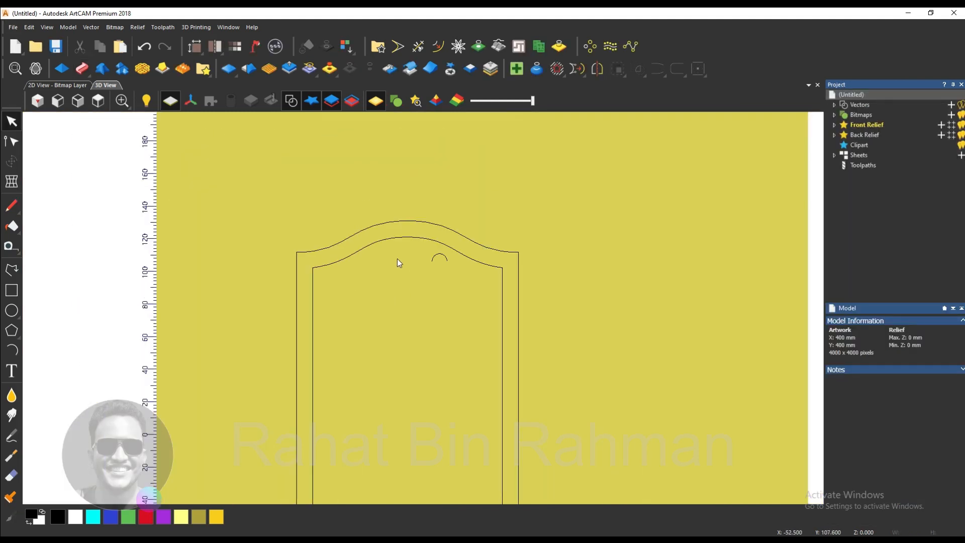
pyautogui.scroll(2, 397, 259)
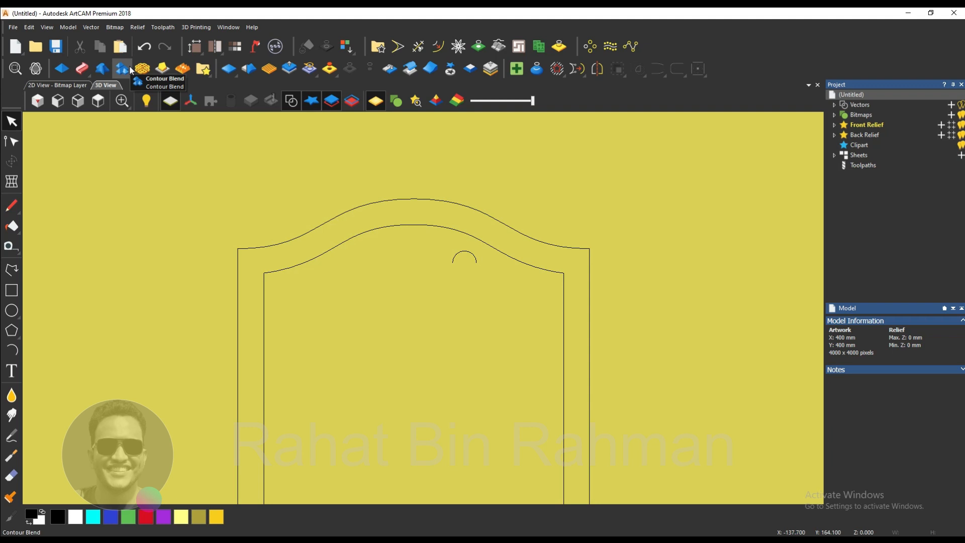
pyautogui.scroll(3, 400, 249)
pyautogui.scroll(-3, 385, 273)
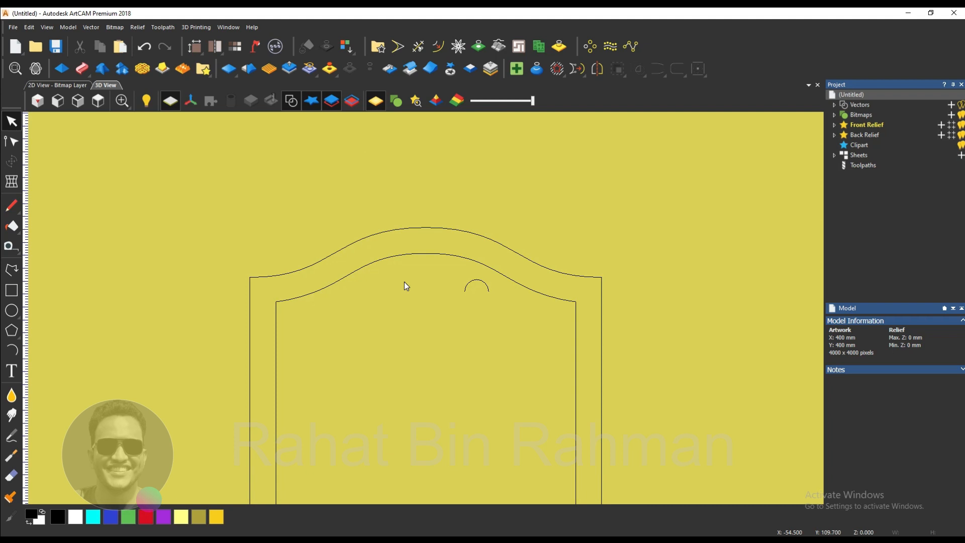
# Step: Start Contour Blend and set its side profile to a selected vector
pyautogui.click(119, 70)
pyautogui.scroll(-3, 502, 269)
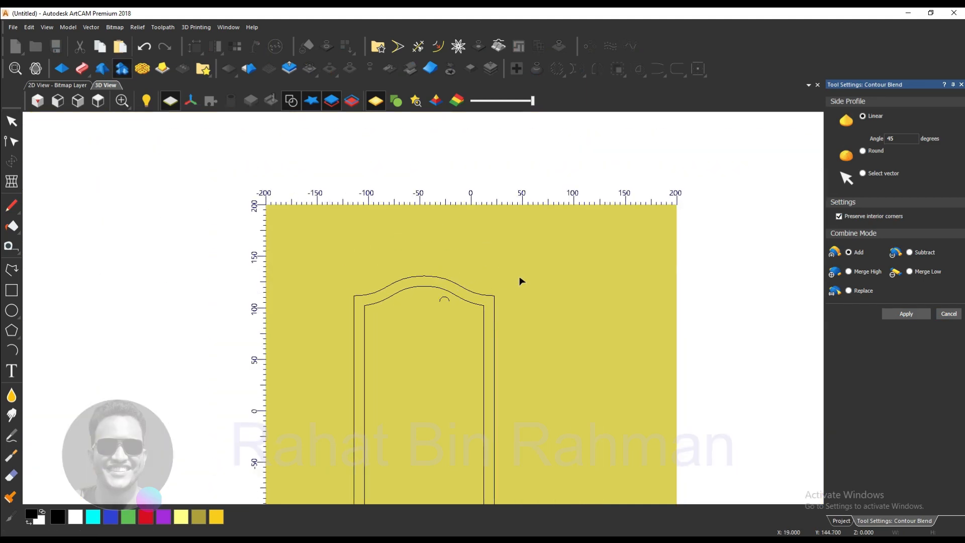
pyautogui.scroll(1, 470, 359)
pyautogui.scroll(1, 470, 360)
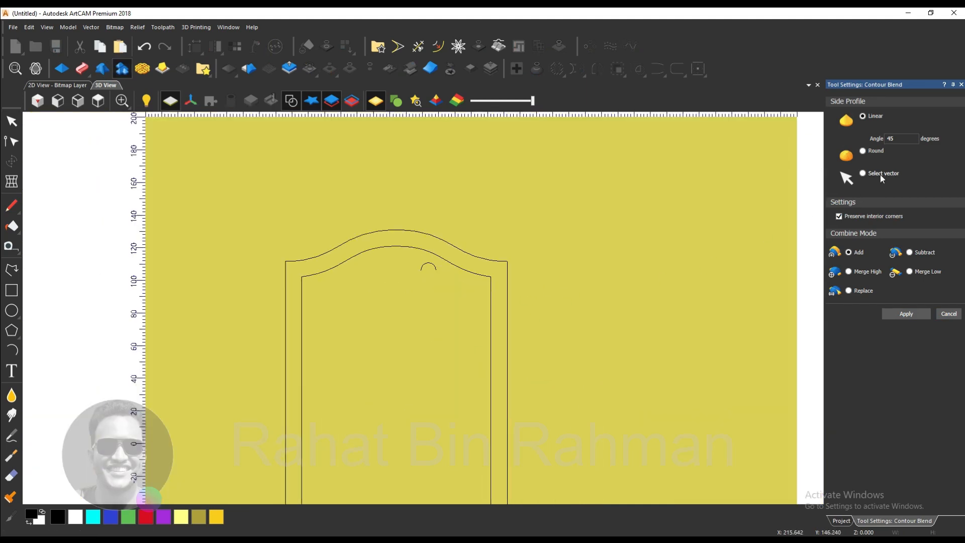
pyautogui.click(862, 172)
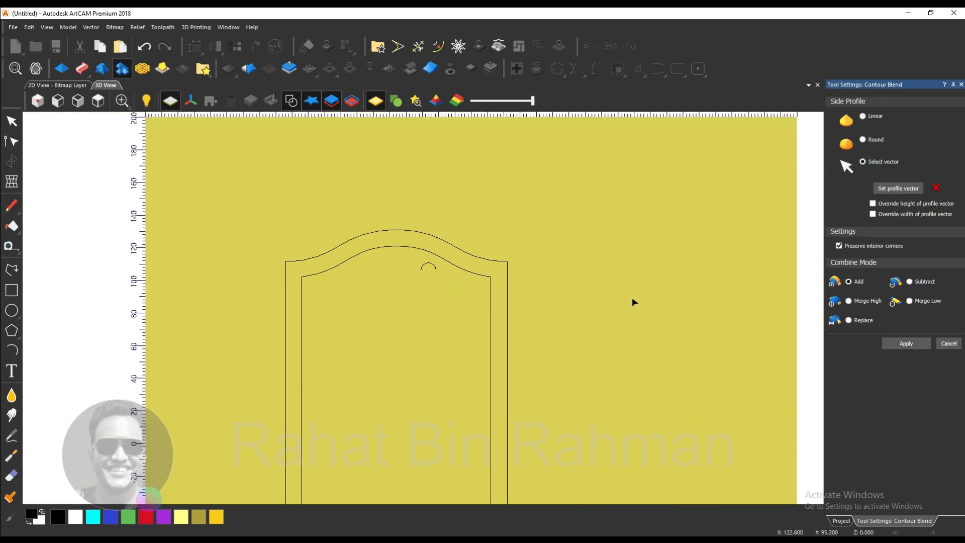
# Step: Set the small semicircle beneath the arch as the blend's profile vector
pyautogui.scroll(-1, 436, 300)
pyautogui.scroll(2, 458, 325)
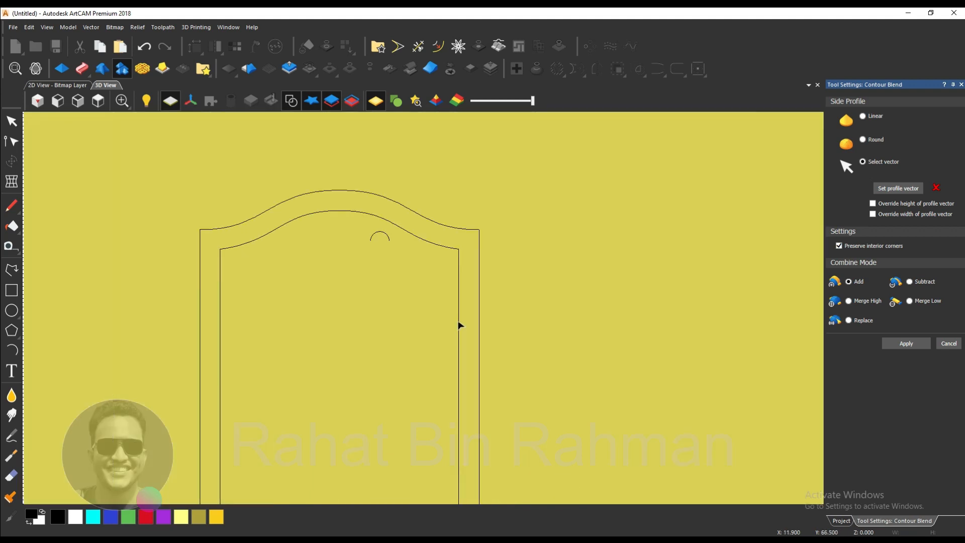
pyautogui.scroll(-3, 474, 303)
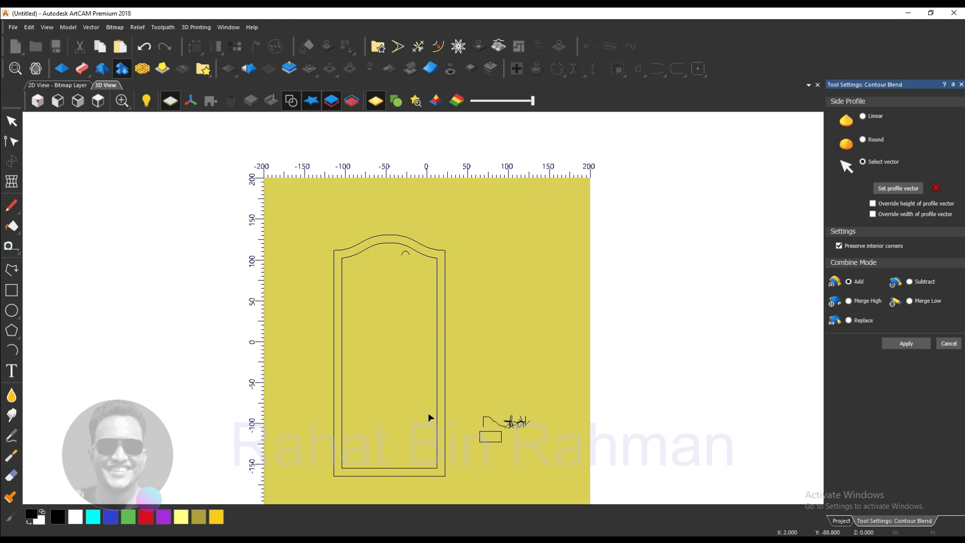
pyautogui.scroll(3, 497, 432)
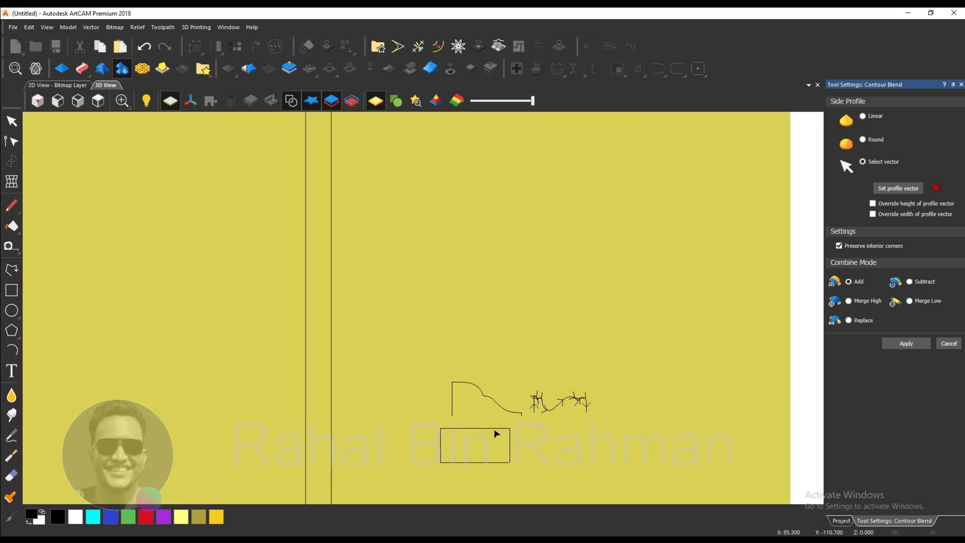
pyautogui.scroll(-3, 510, 432)
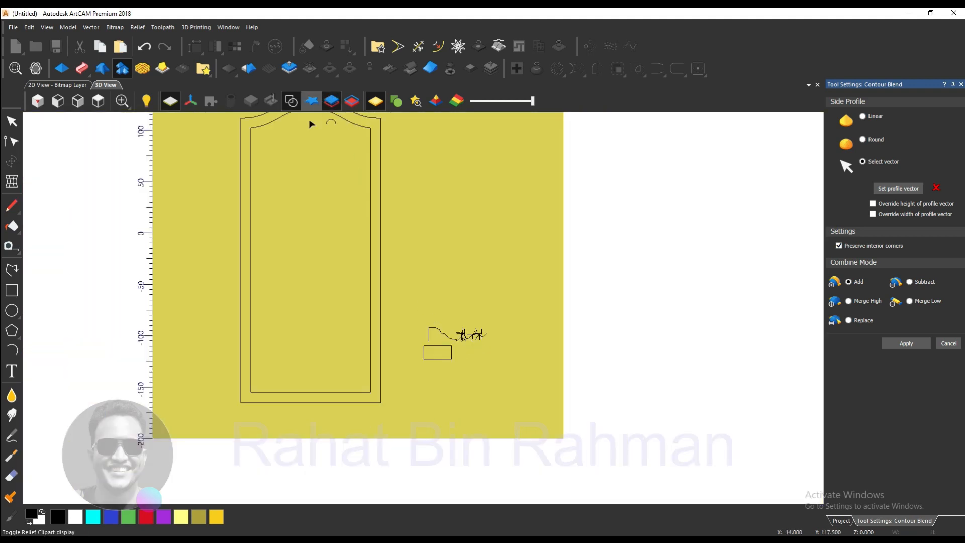
pyautogui.scroll(6, 312, 123)
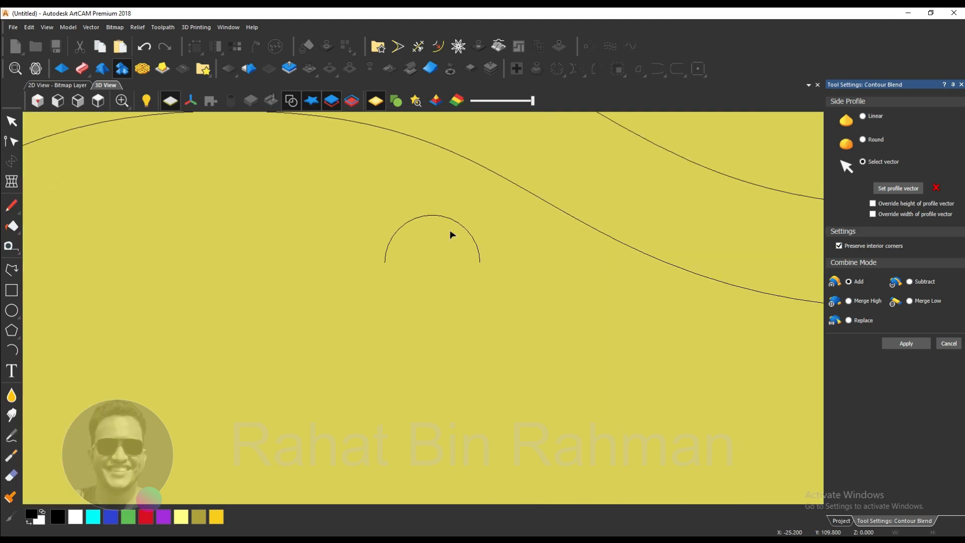
pyautogui.moveTo(453, 252); pyautogui.dragTo(422, 200)
pyautogui.scroll(-2, 361, 263)
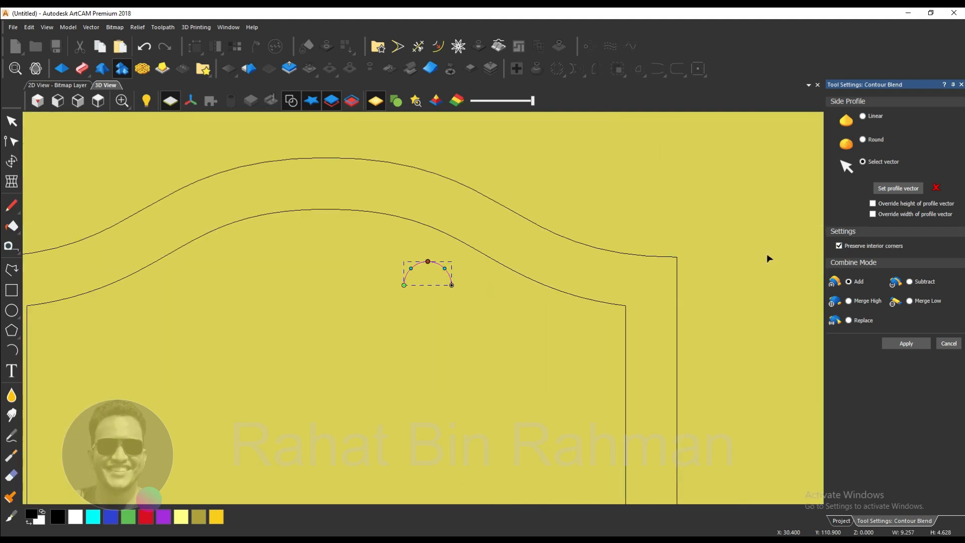
pyautogui.click(891, 189)
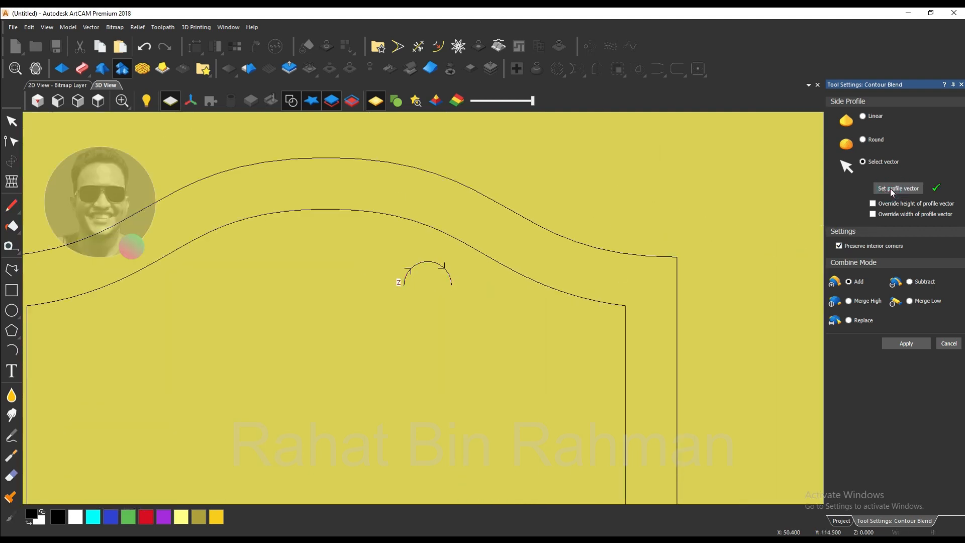
# Step: Override the profile height with 6 mm and the width with 10 mm, and preview the blend on the outer frame outline
pyautogui.click(872, 203)
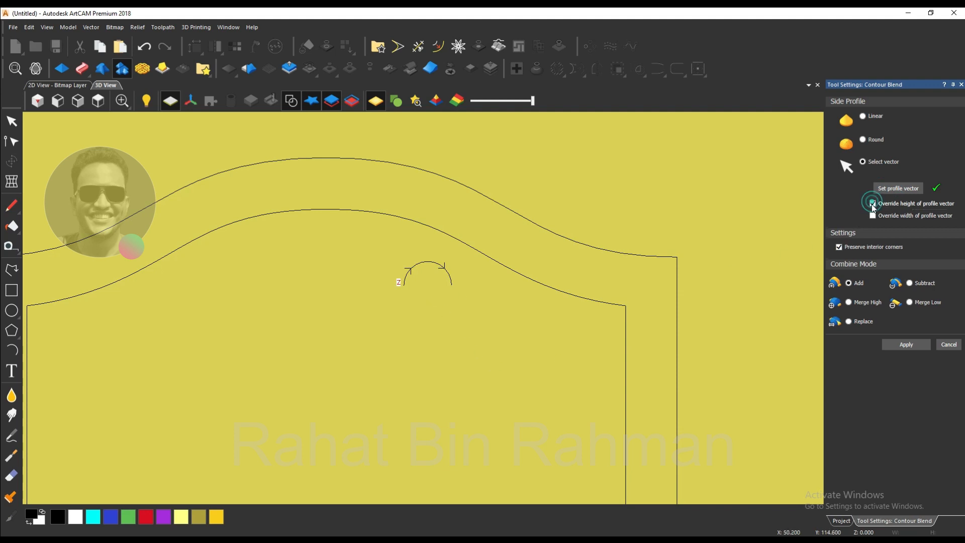
pyautogui.click(871, 225)
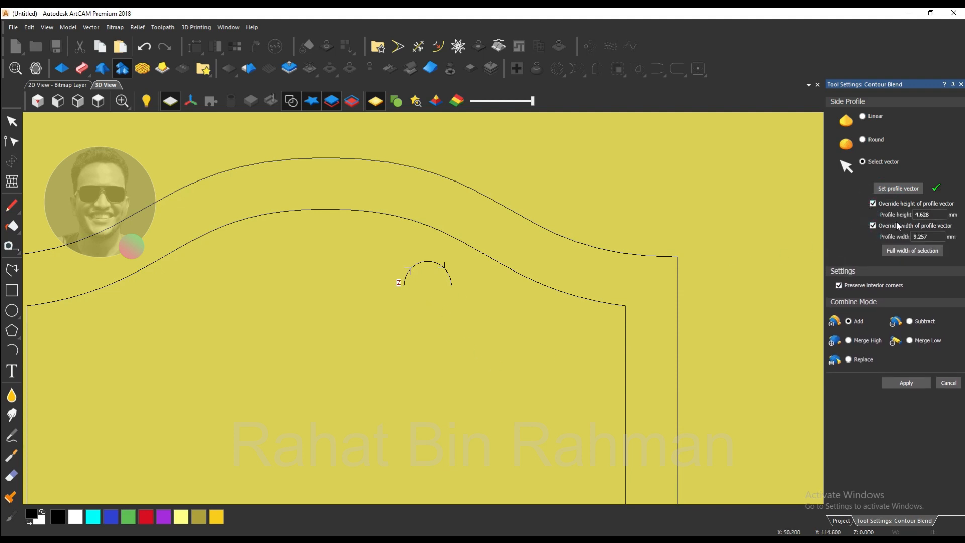
pyautogui.click(930, 215)
pyautogui.moveTo(931, 215); pyautogui.dragTo(891, 221)
pyautogui.write('6')
pyautogui.moveTo(933, 237); pyautogui.dragTo(864, 249)
pyautogui.write('10')
pyautogui.click(620, 248)
# Step: Examine the rounded blend preview along the frame's arch, upper corners, sides and lower corners
pyautogui.scroll(-5, 590, 244)
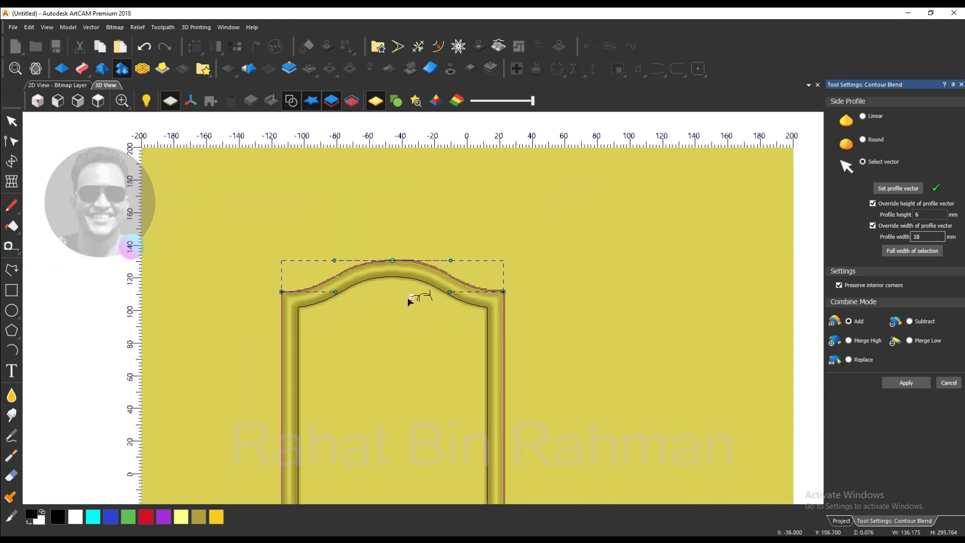
pyautogui.scroll(5, 408, 300)
pyautogui.scroll(-1, 432, 300)
pyautogui.scroll(-2, 488, 305)
pyautogui.scroll(5, 556, 305)
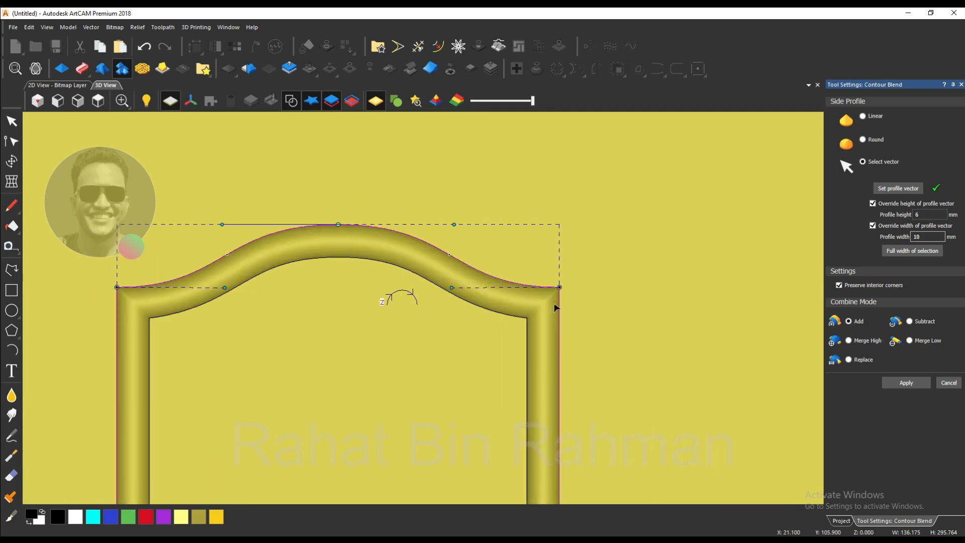
pyautogui.scroll(-5, 506, 288)
pyautogui.scroll(-5, 505, 289)
pyautogui.scroll(4, 462, 338)
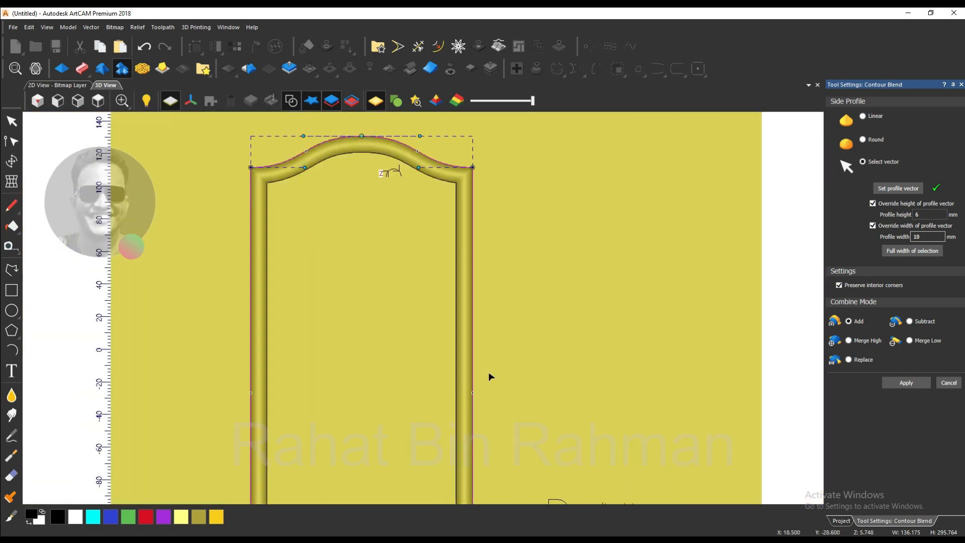
pyautogui.scroll(-4, 491, 377)
pyautogui.scroll(6, 371, 414)
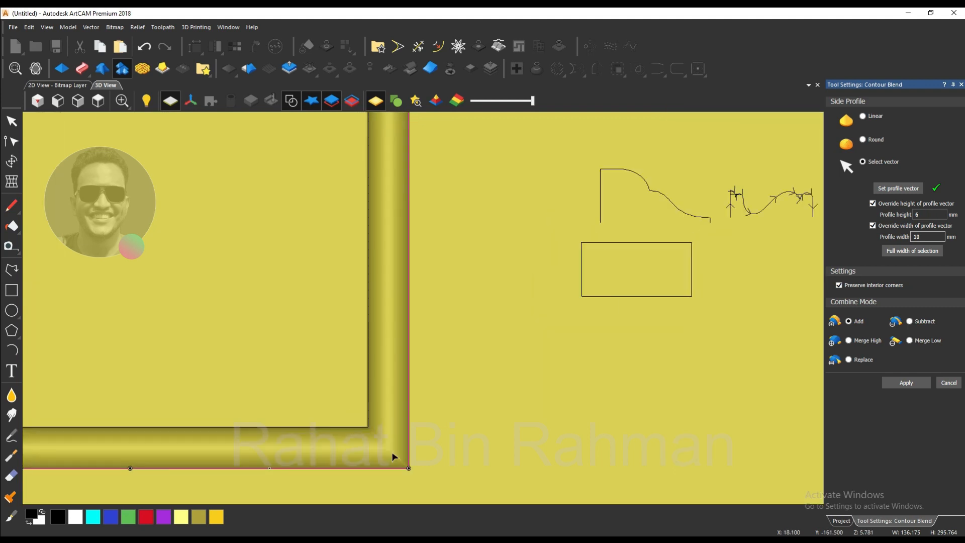
pyautogui.scroll(-2, 394, 456)
pyautogui.scroll(-4, 394, 456)
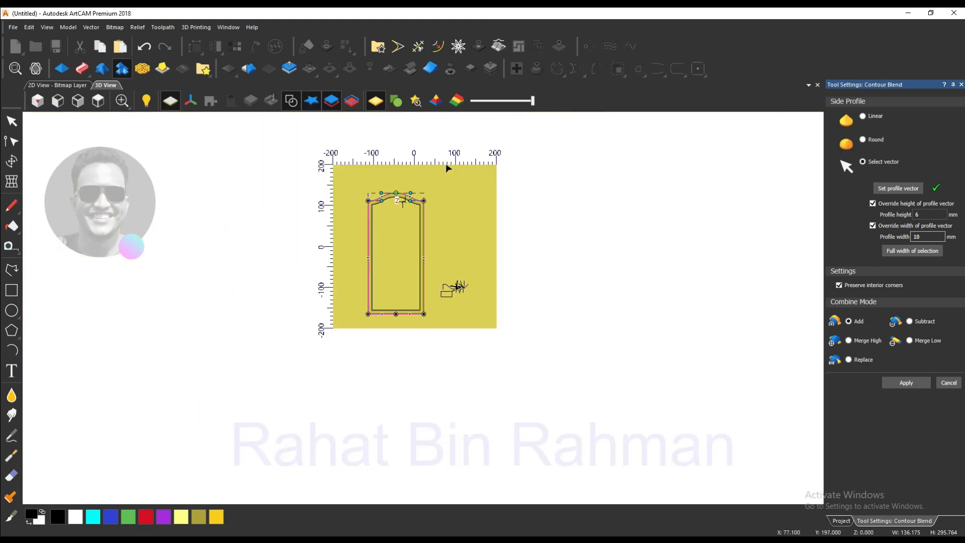
pyautogui.scroll(6, 296, 252)
pyautogui.scroll(-3, 318, 256)
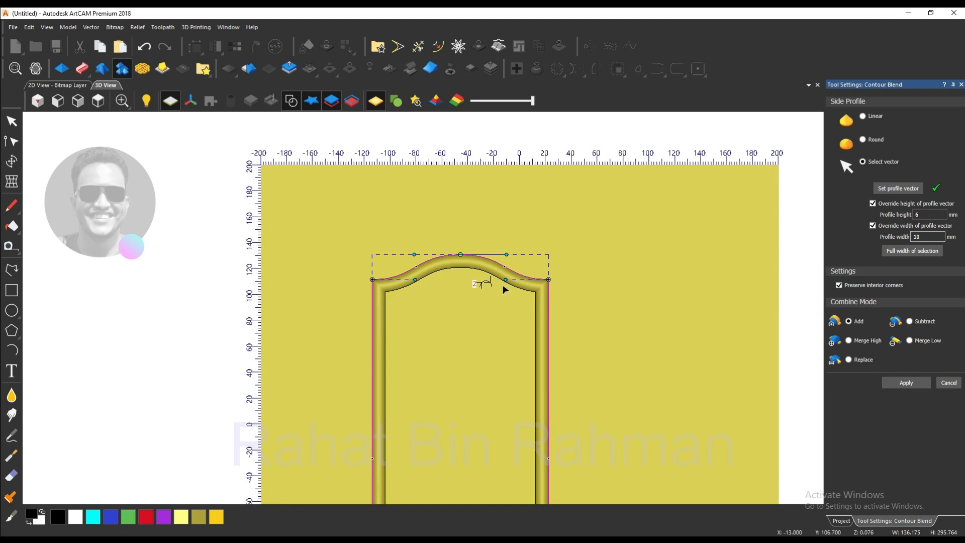
pyautogui.scroll(-4, 505, 288)
pyautogui.scroll(4, 497, 407)
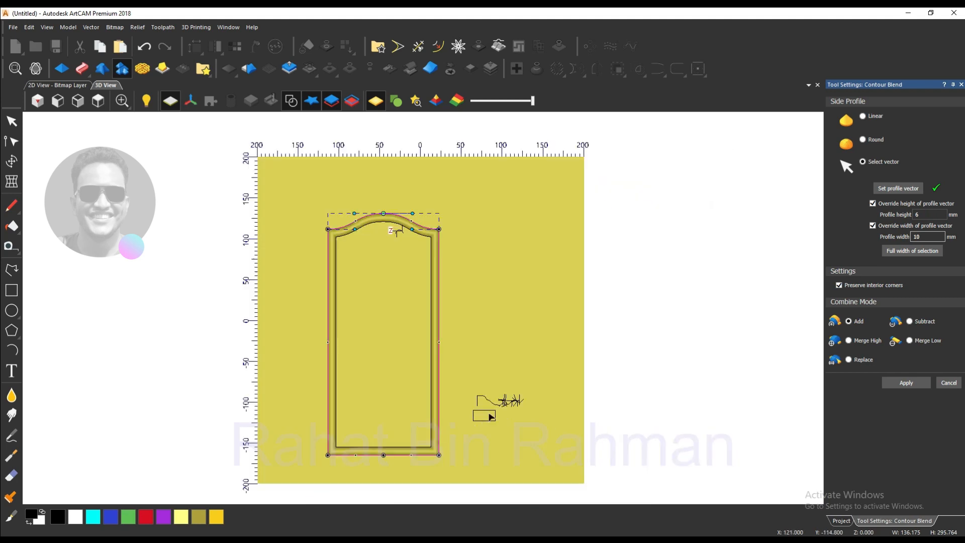
pyautogui.scroll(-3, 383, 341)
pyautogui.scroll(6, 362, 186)
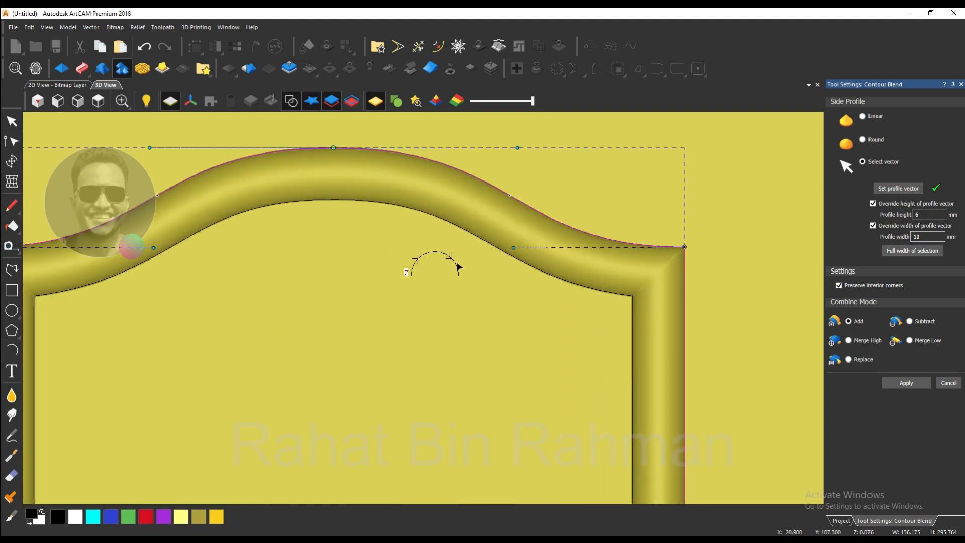
pyautogui.scroll(-5, 435, 285)
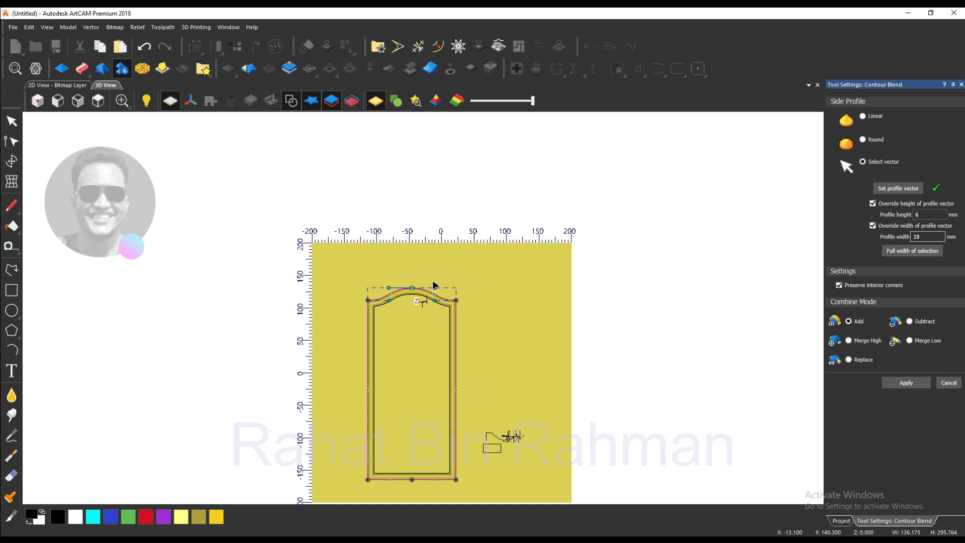
pyautogui.scroll(4, 450, 329)
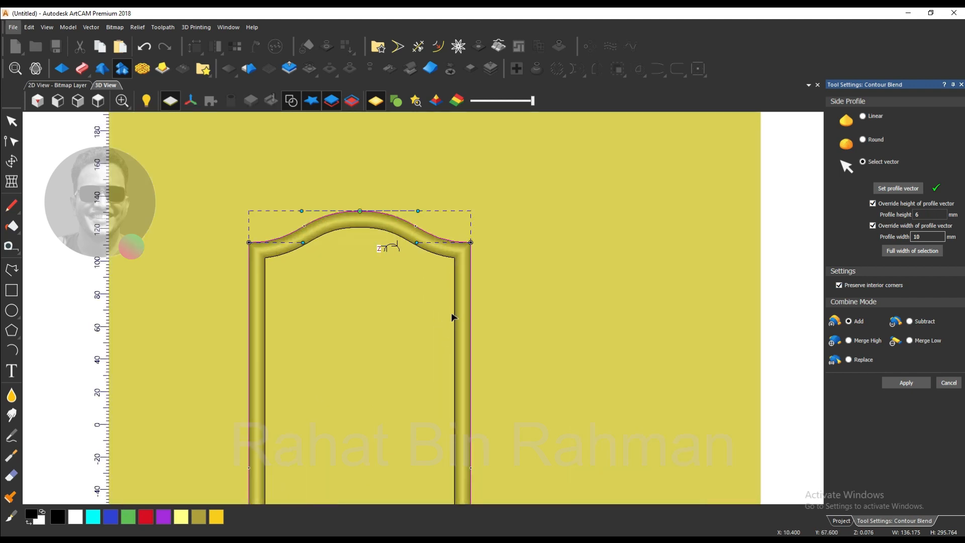
# Step: Set the open stepped curve above the small rectangle as the blend's profile vector
pyautogui.scroll(-6, 452, 317)
pyautogui.scroll(6, 511, 383)
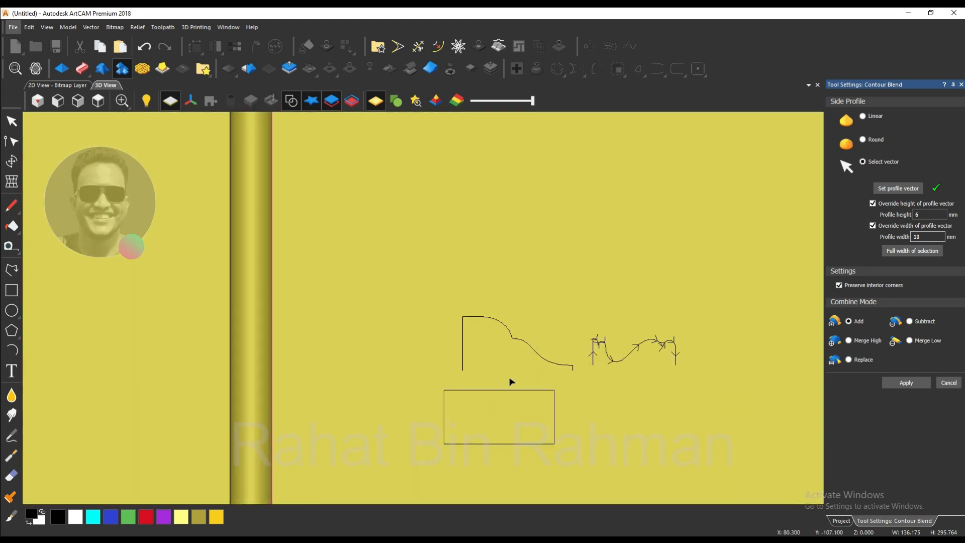
pyautogui.scroll(3, 553, 377)
pyautogui.click(550, 358)
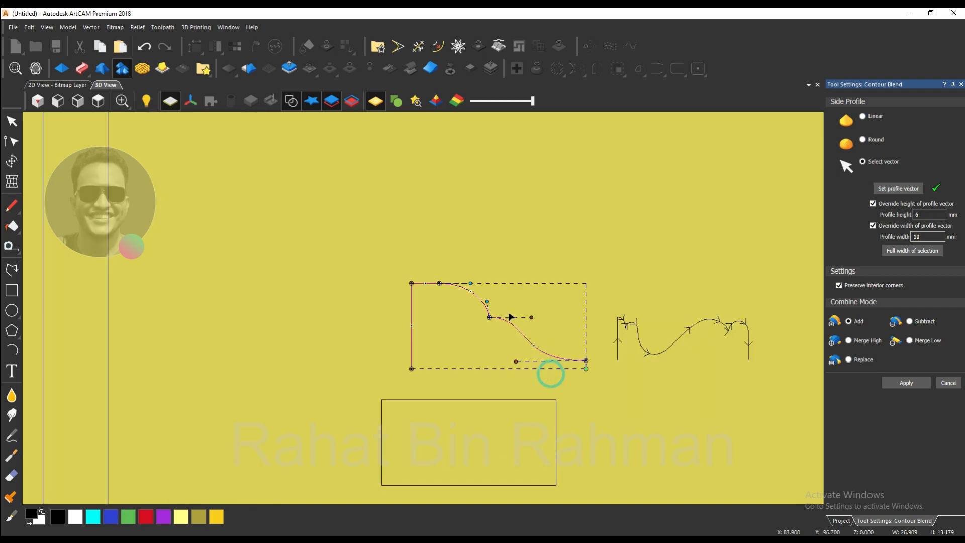
pyautogui.click(879, 188)
# Step: Preview the stepped-curve blend on the outer frame outline and inspect its arch and upper corner
pyautogui.scroll(-5, 585, 301)
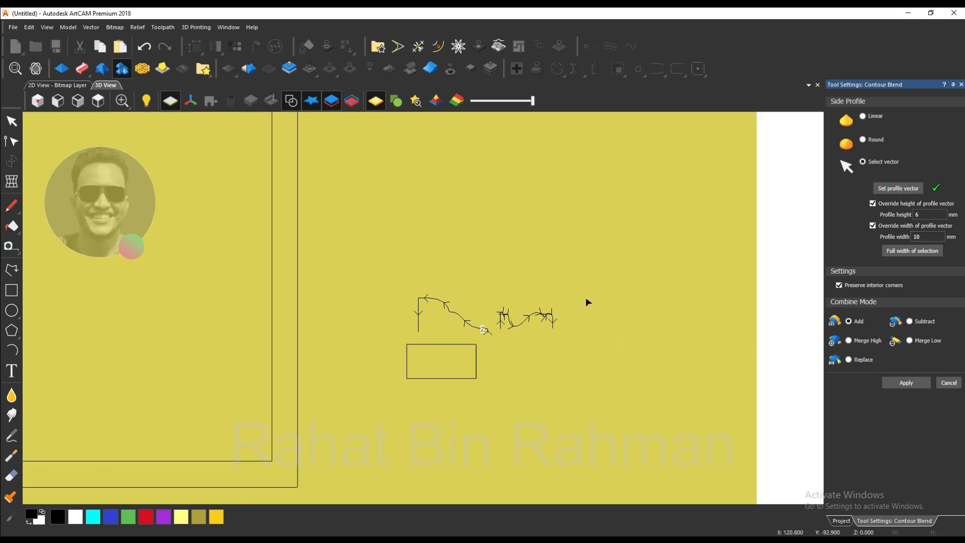
pyautogui.scroll(5, 424, 192)
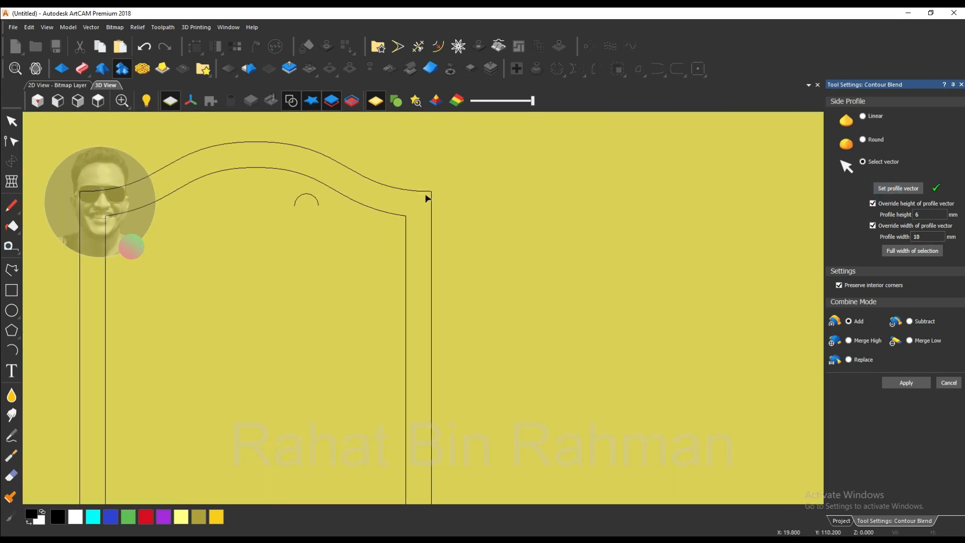
pyautogui.click(427, 192)
pyautogui.scroll(5, 412, 211)
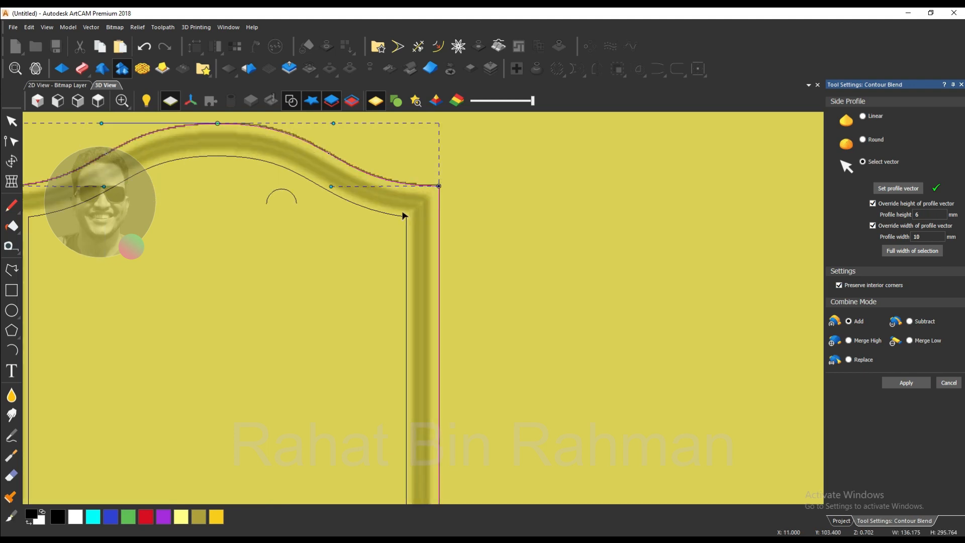
pyautogui.scroll(-3, 351, 217)
pyautogui.scroll(2, 337, 218)
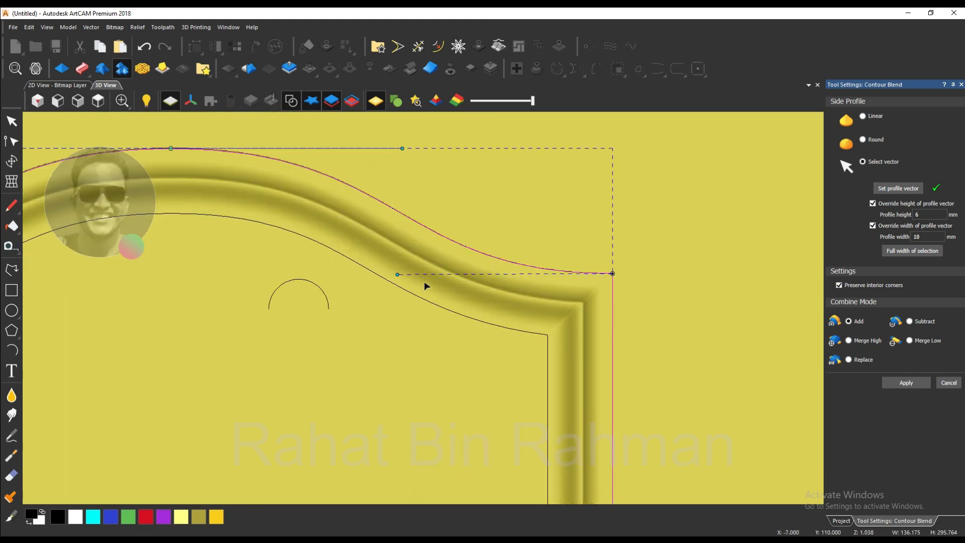
pyautogui.scroll(2, 460, 289)
pyautogui.scroll(-4, 461, 289)
pyautogui.scroll(4, 500, 318)
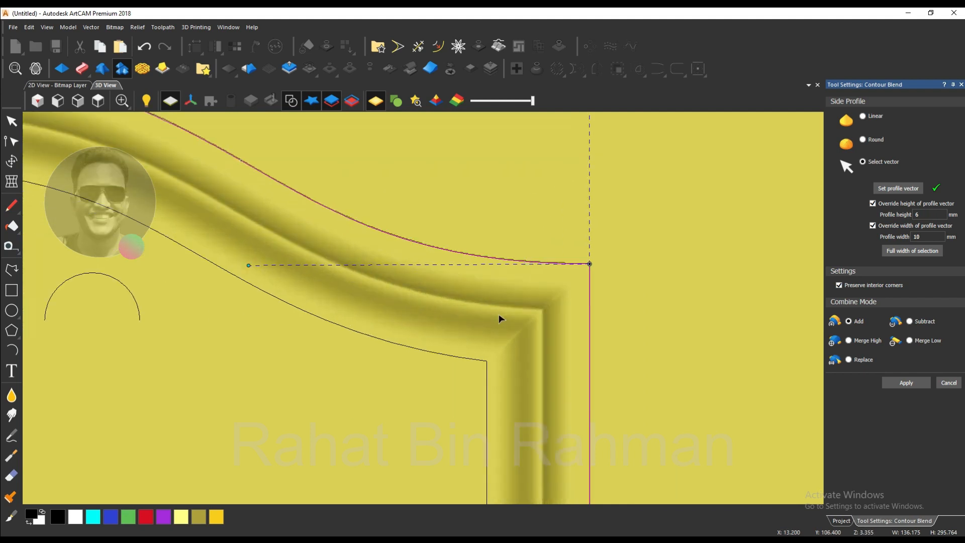
pyautogui.scroll(-6, 500, 318)
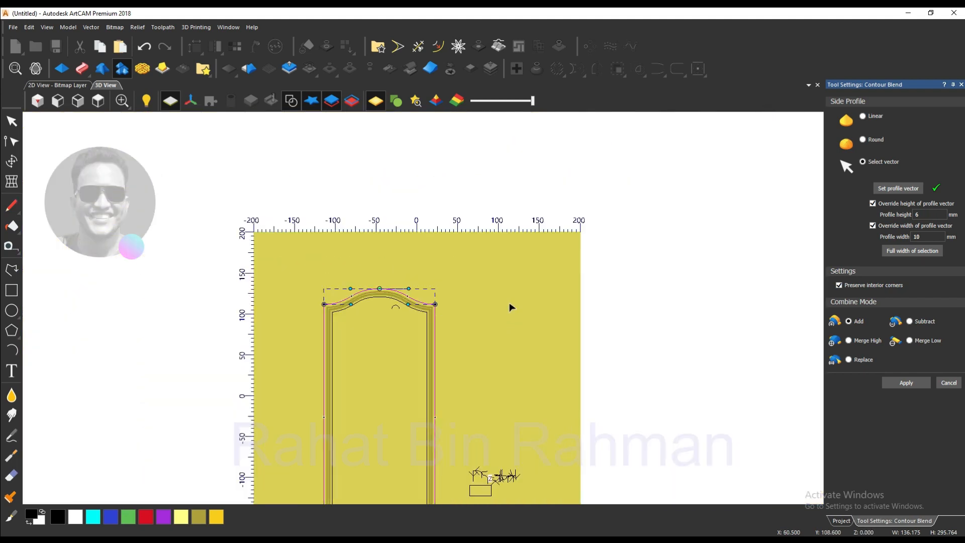
# Step: Set the wavy moulding curve beside the stepped curve as the blend's profile vector
pyautogui.scroll(-2, 462, 412)
pyautogui.scroll(8, 459, 412)
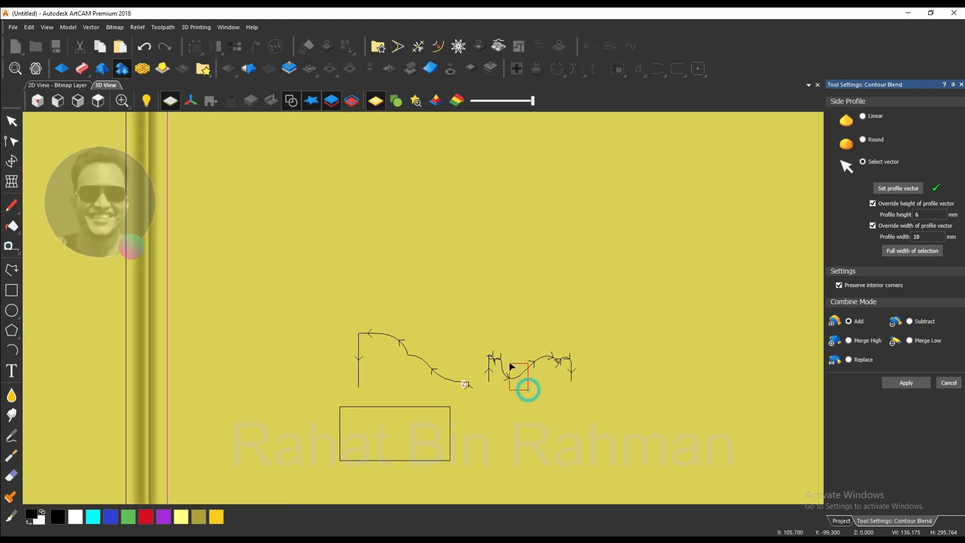
pyautogui.moveTo(528, 389); pyautogui.dragTo(510, 365)
pyautogui.click(903, 189)
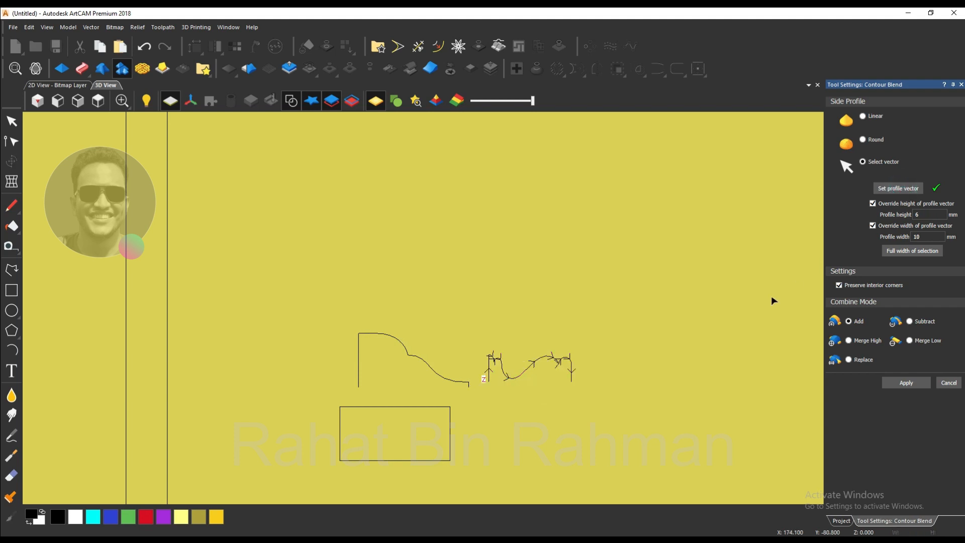
# Step: Select the outer frame outline to preview the blend with the wavy moulding profile
pyautogui.scroll(-3, 661, 358)
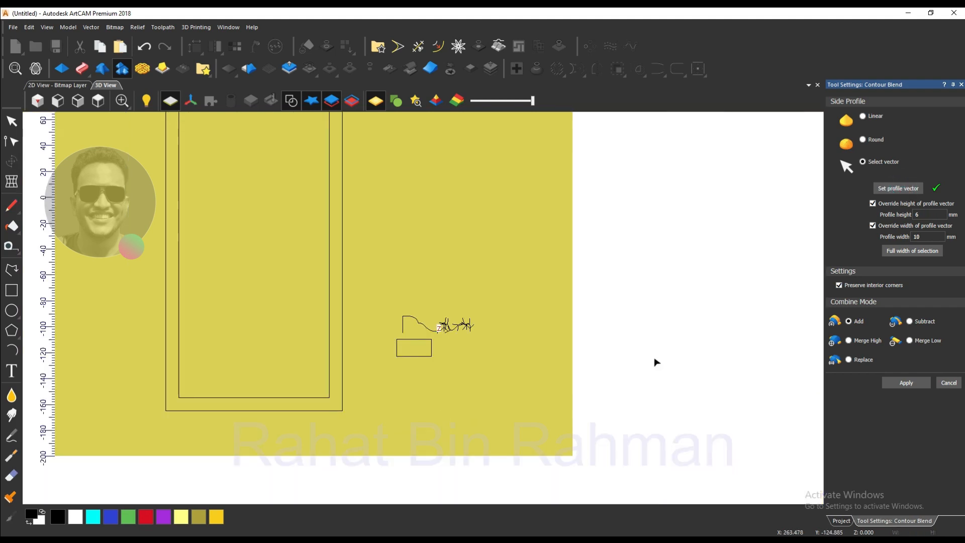
pyautogui.scroll(-3, 345, 176)
pyautogui.scroll(5, 427, 265)
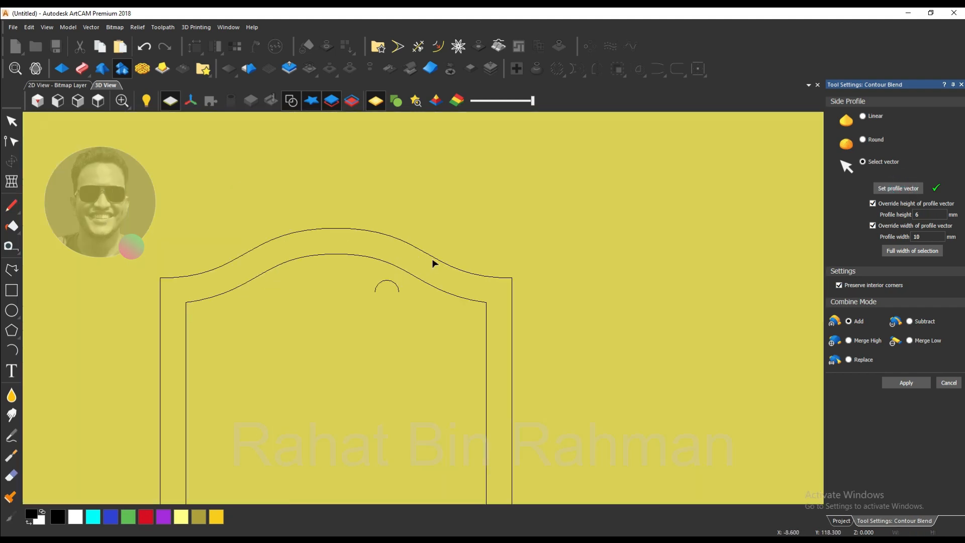
pyautogui.click(433, 262)
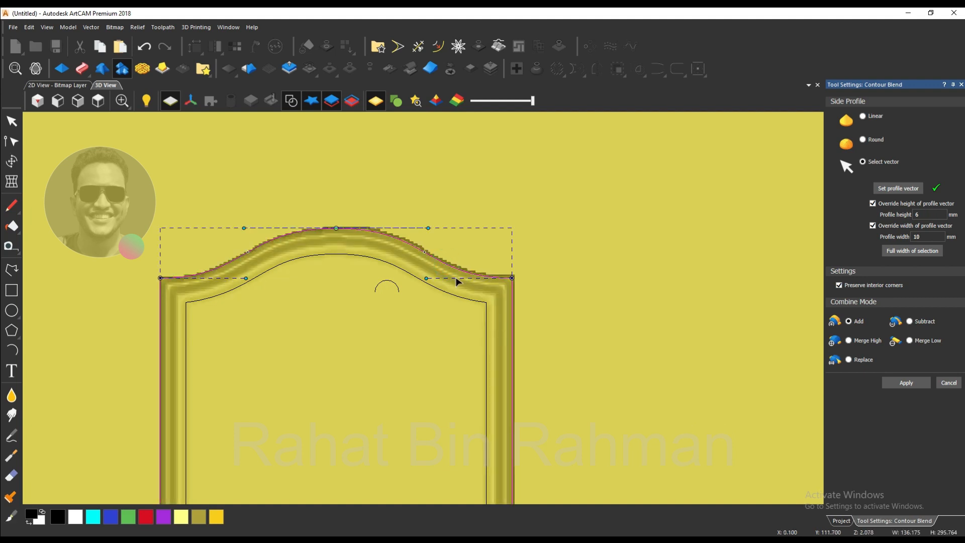
# Step: Inspect the wavy-profile blend along the arch, at the frame's upper corner and at its lower corner
pyautogui.scroll(3, 512, 320)
pyautogui.scroll(2, 477, 296)
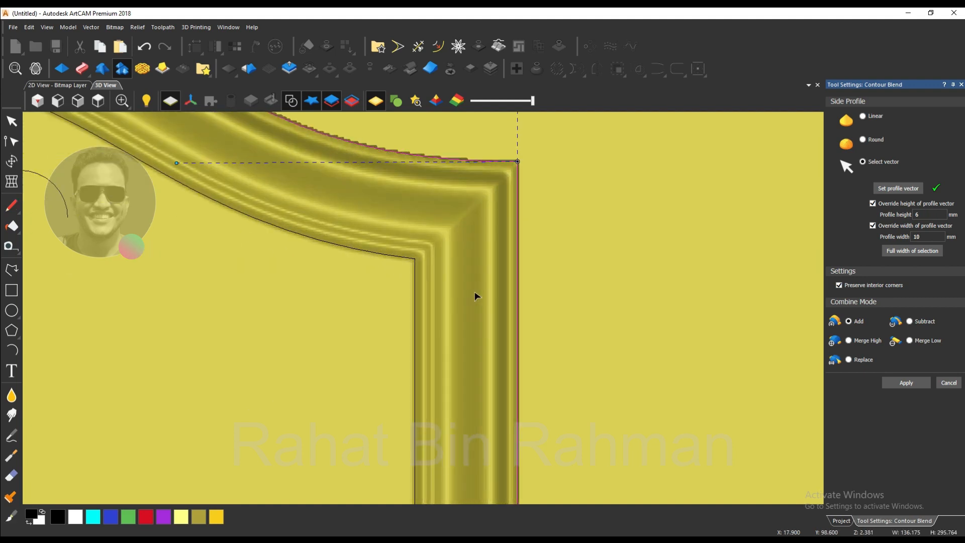
pyautogui.scroll(-5, 476, 296)
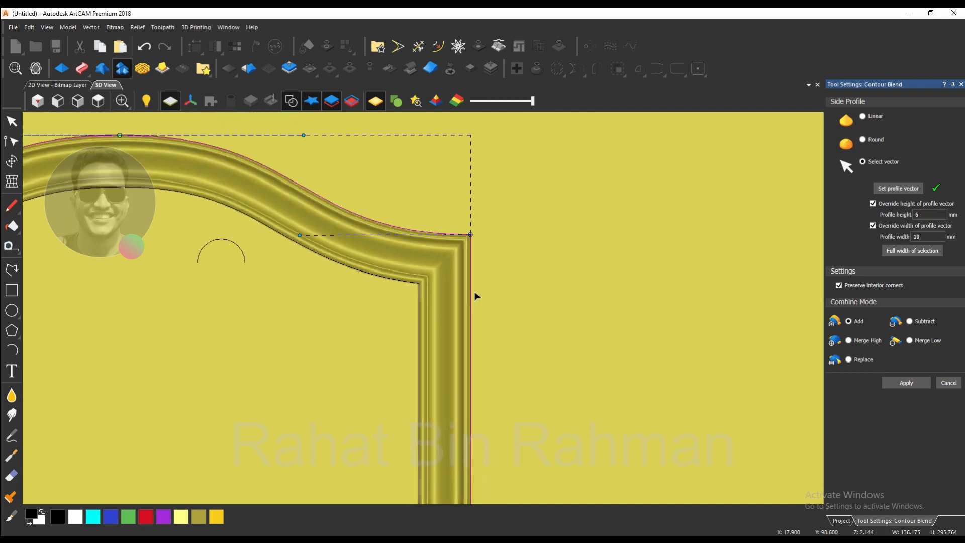
pyautogui.scroll(-6, 476, 296)
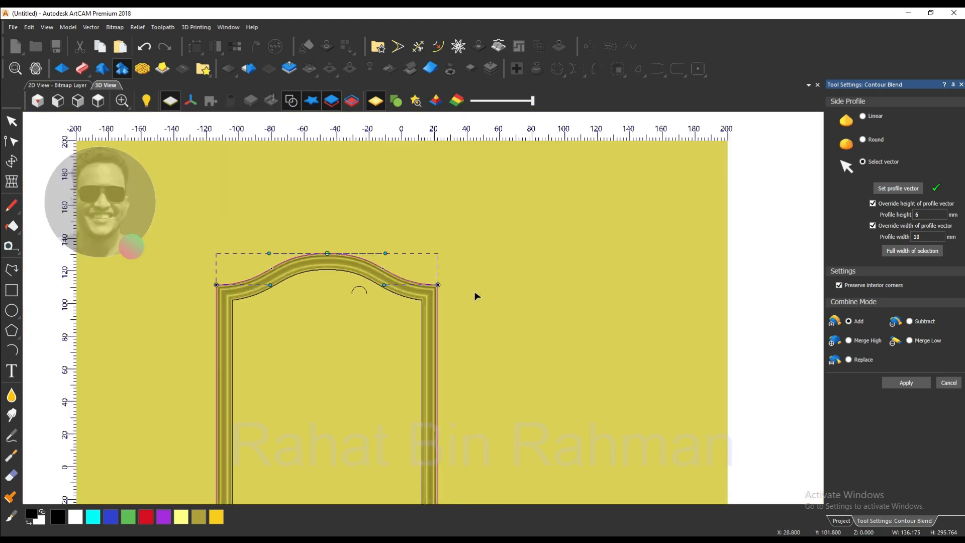
pyautogui.scroll(6, 448, 366)
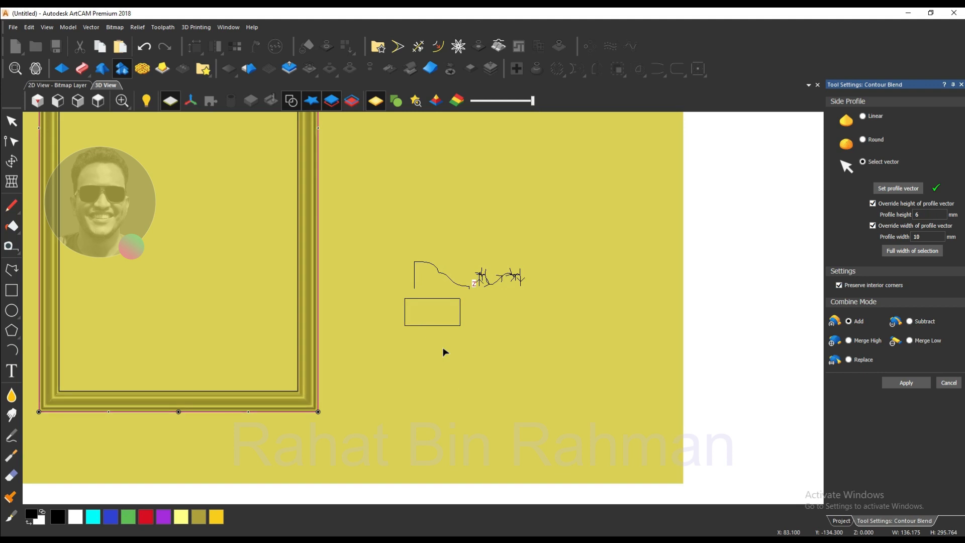
pyautogui.scroll(-3, 420, 356)
pyautogui.scroll(3, 390, 317)
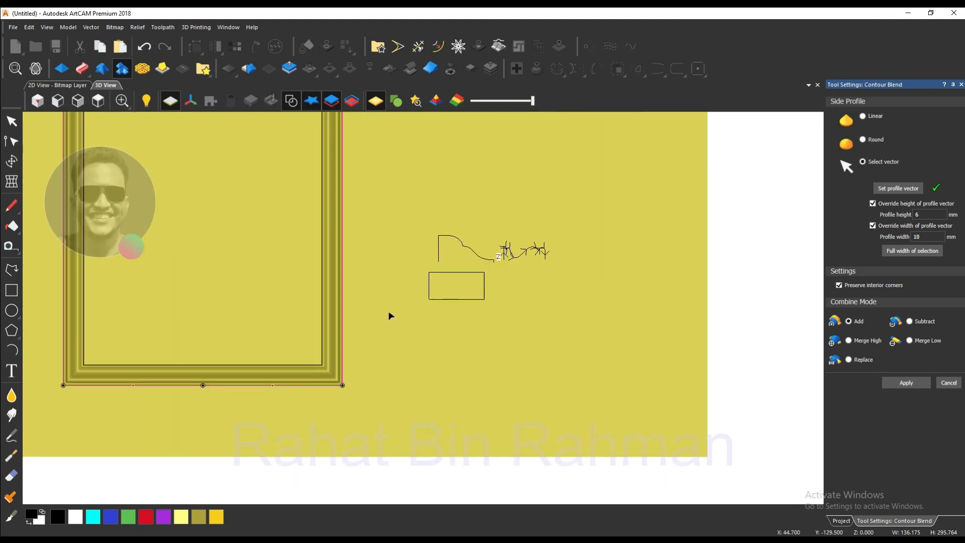
pyautogui.scroll(-3, 377, 352)
pyautogui.scroll(4, 377, 336)
pyautogui.scroll(2, 374, 349)
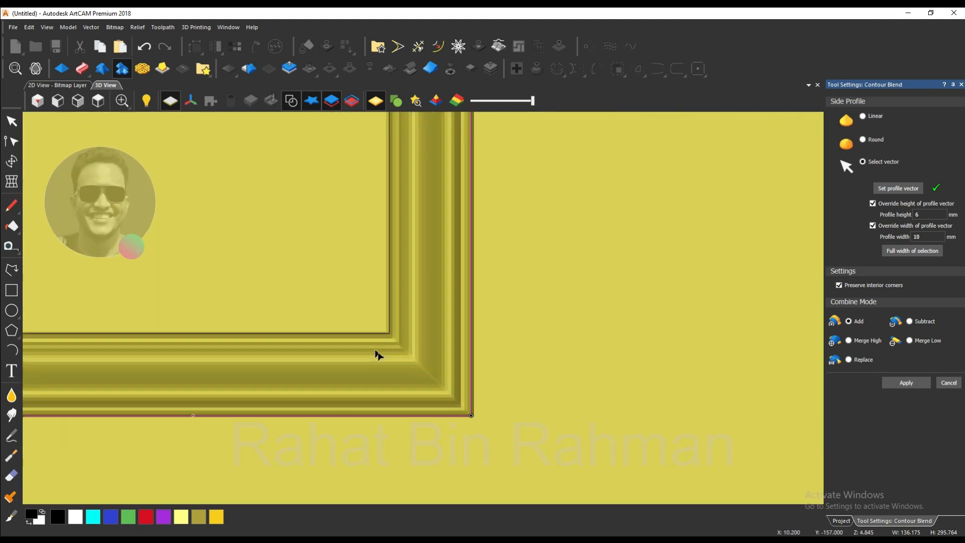
pyautogui.scroll(-2, 397, 372)
pyautogui.scroll(3, 432, 322)
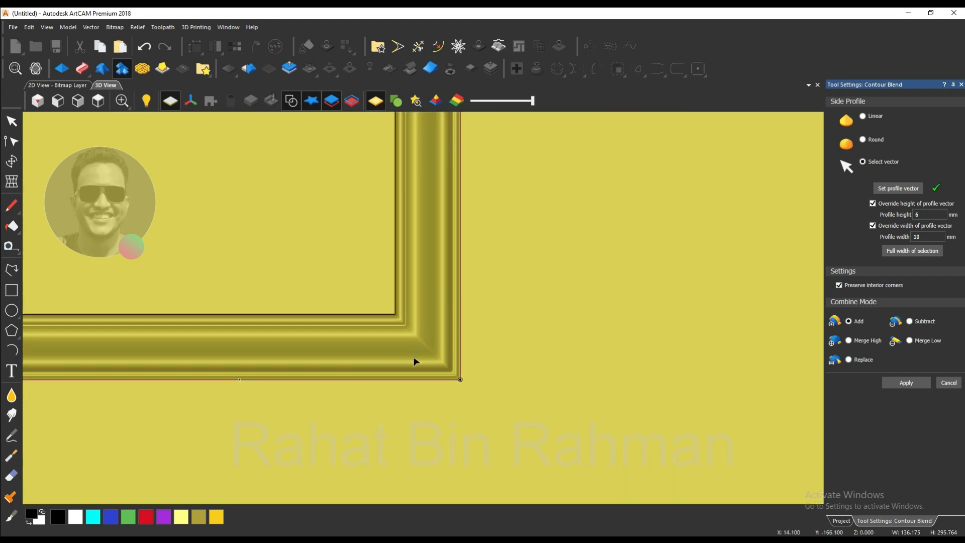
# Step: Examine the stepped and wavy profile curves beside the blended frame
pyautogui.scroll(-5, 447, 327)
pyautogui.scroll(3, 512, 272)
pyautogui.scroll(4, 543, 252)
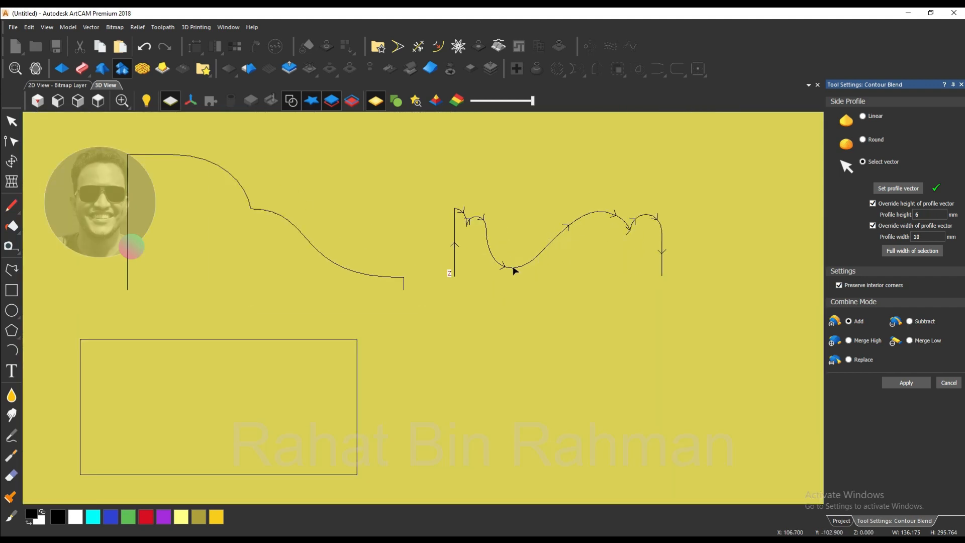
pyautogui.scroll(-5, 538, 296)
pyautogui.scroll(3, 387, 360)
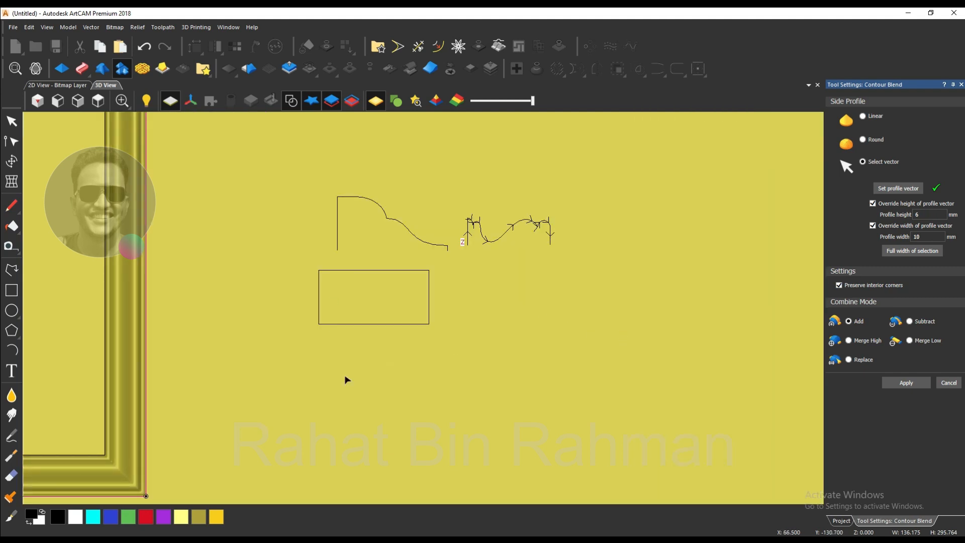
pyautogui.scroll(-5, 347, 380)
pyautogui.scroll(2, 338, 236)
pyautogui.scroll(3, 496, 389)
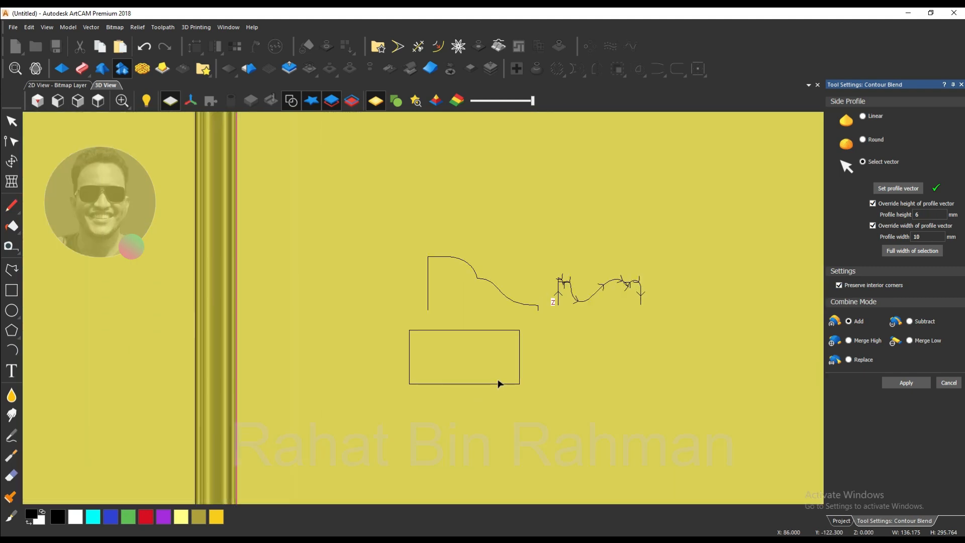
# Step: Close Contour Blend without applying the wavy-profile blend
pyautogui.scroll(3, 498, 384)
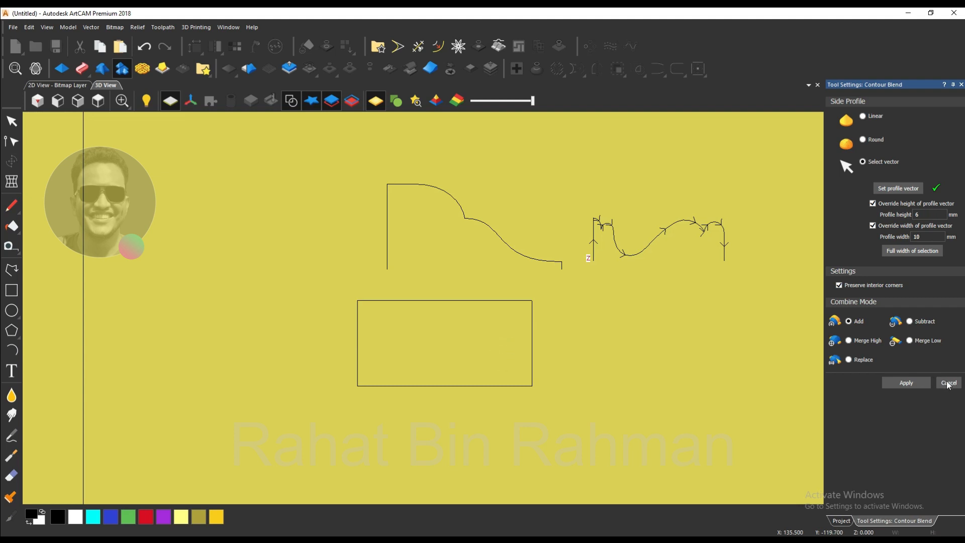
pyautogui.scroll(-3, 402, 350)
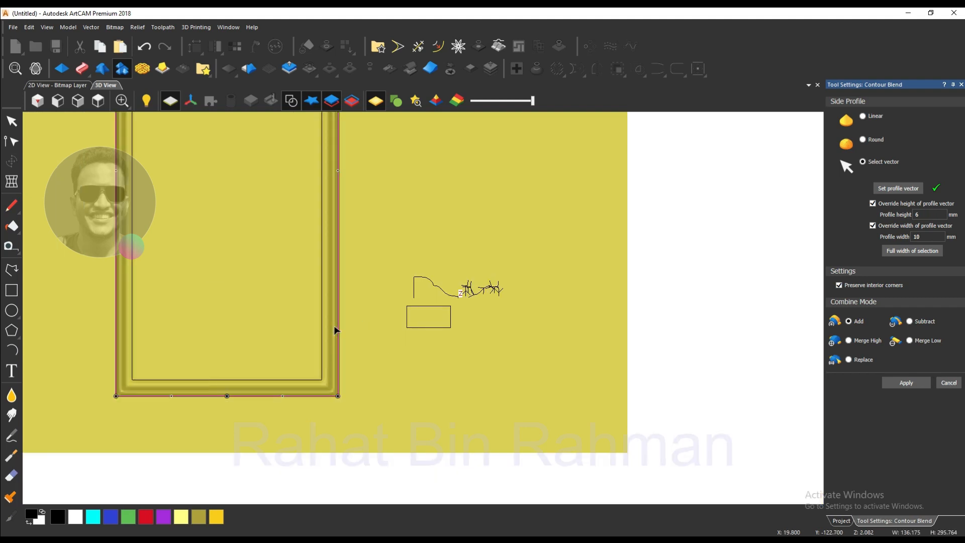
pyautogui.click(949, 383)
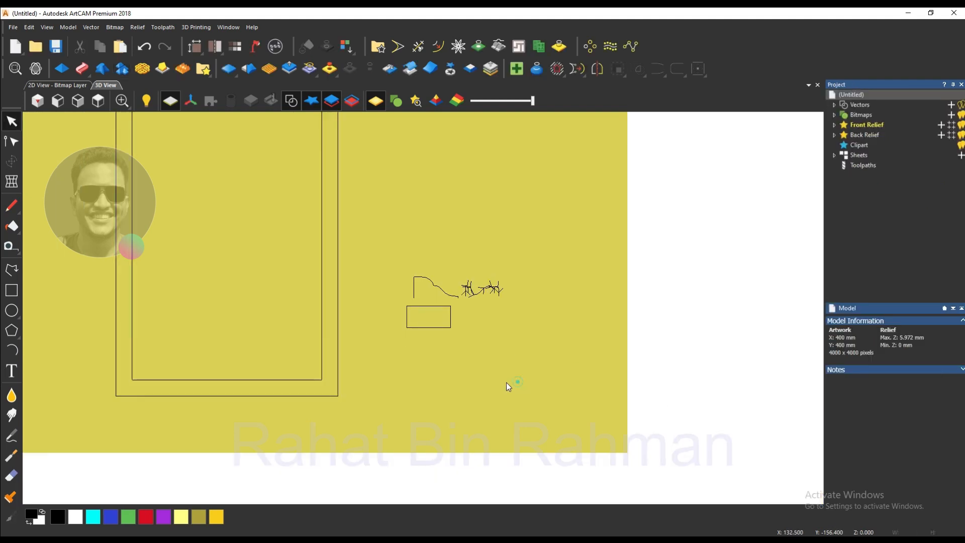
pyautogui.scroll(3, 506, 382)
pyautogui.scroll(1, 566, 312)
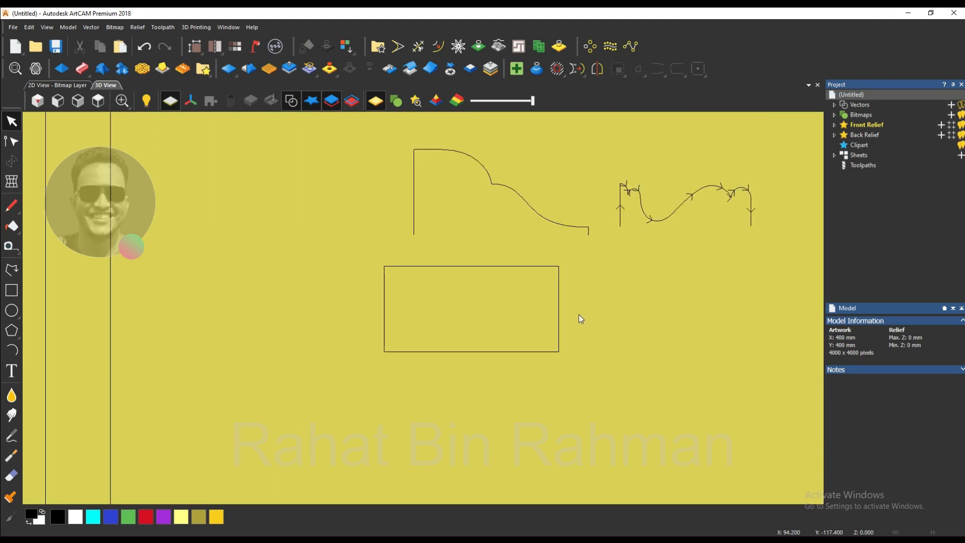
pyautogui.scroll(2, 578, 314)
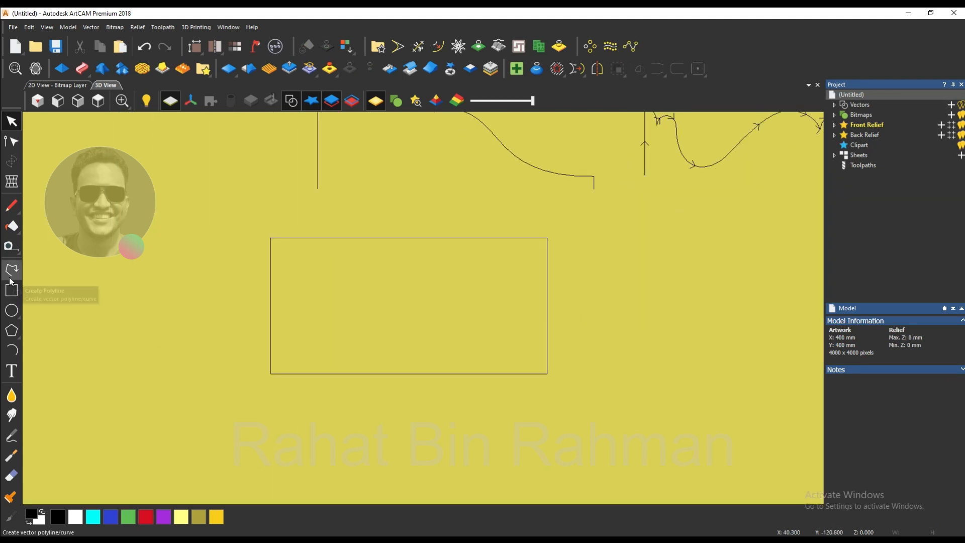
pyautogui.click(15, 350)
pyautogui.scroll(-2, 334, 362)
pyautogui.scroll(1, 495, 245)
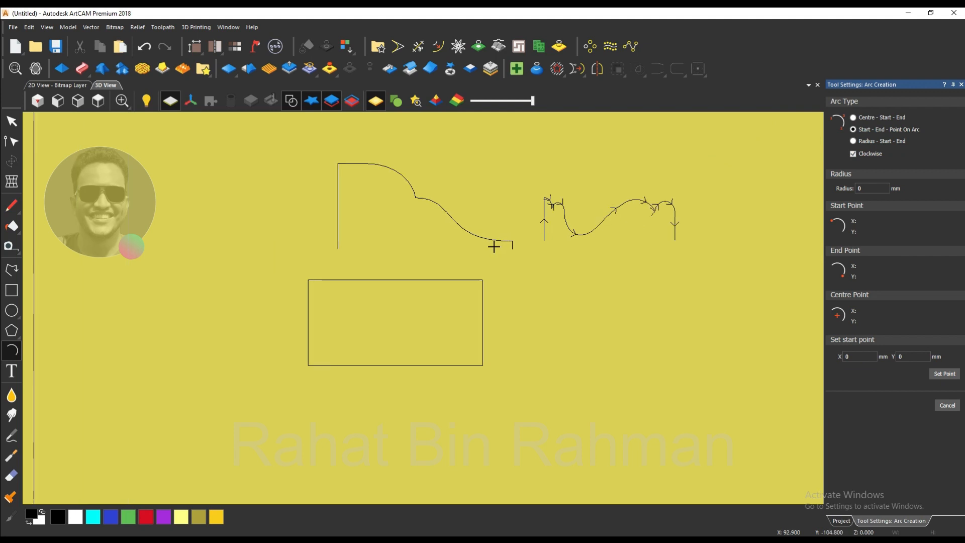
pyautogui.scroll(1, 495, 246)
pyautogui.click(338, 329)
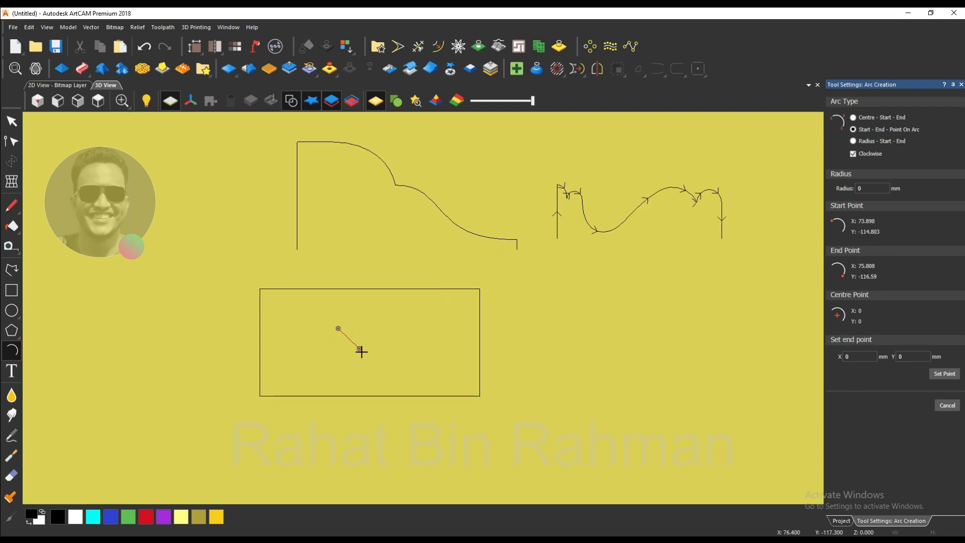
pyautogui.click(361, 352)
pyautogui.click(350, 336)
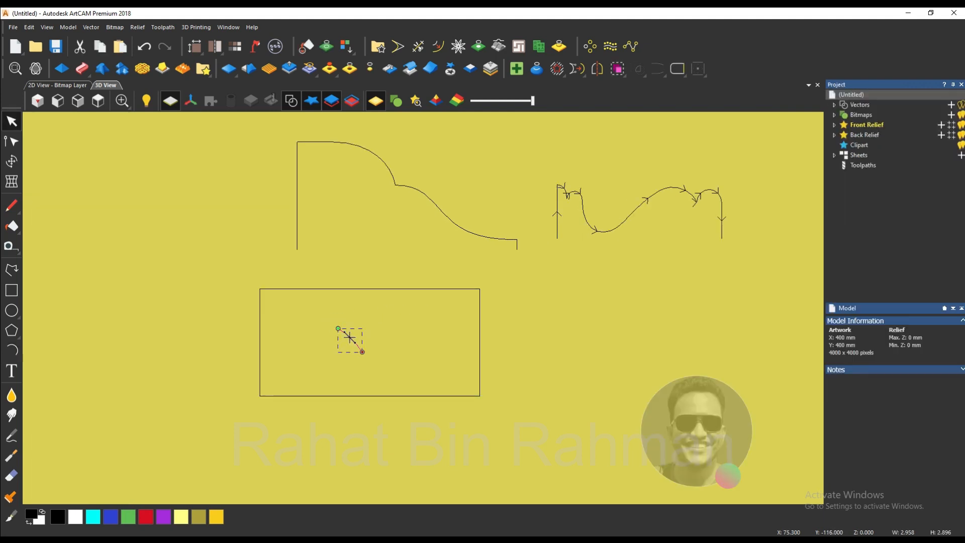
pyautogui.press('Delete')
# Step: Try to make a profile arc from a circle about 10.3 mm in diameter inside the small rectangle by node editing
pyautogui.scroll(1, 350, 337)
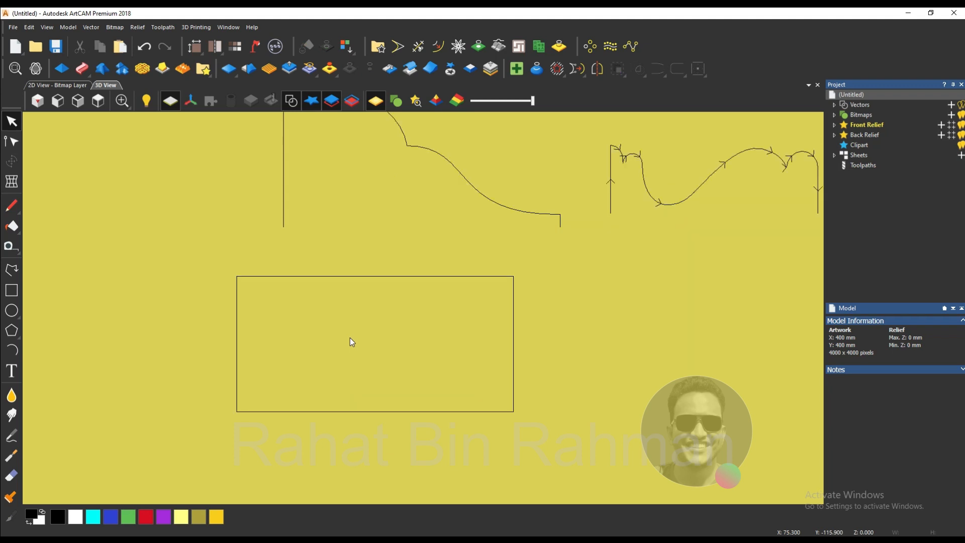
pyautogui.click(12, 310)
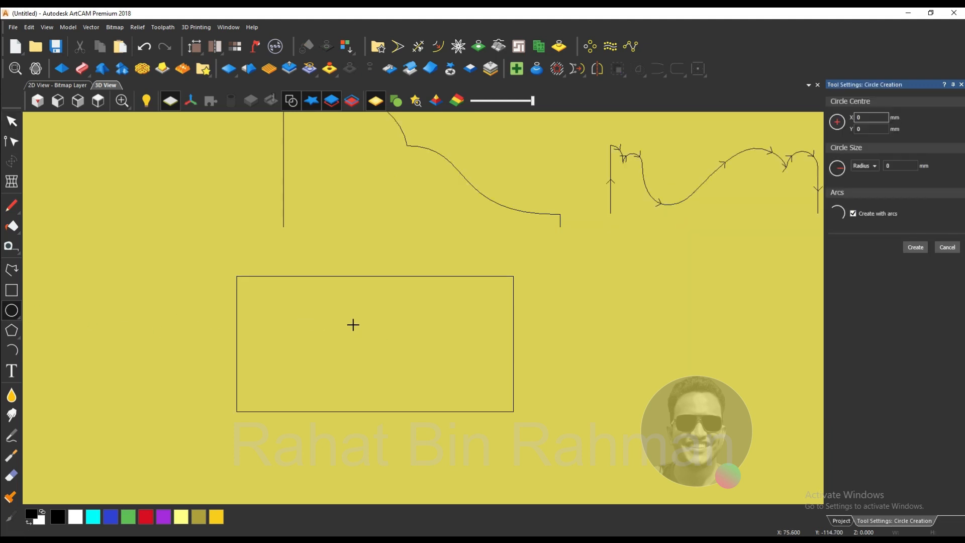
pyautogui.moveTo(335, 333); pyautogui.dragTo(437, 424)
pyautogui.press('Delete')
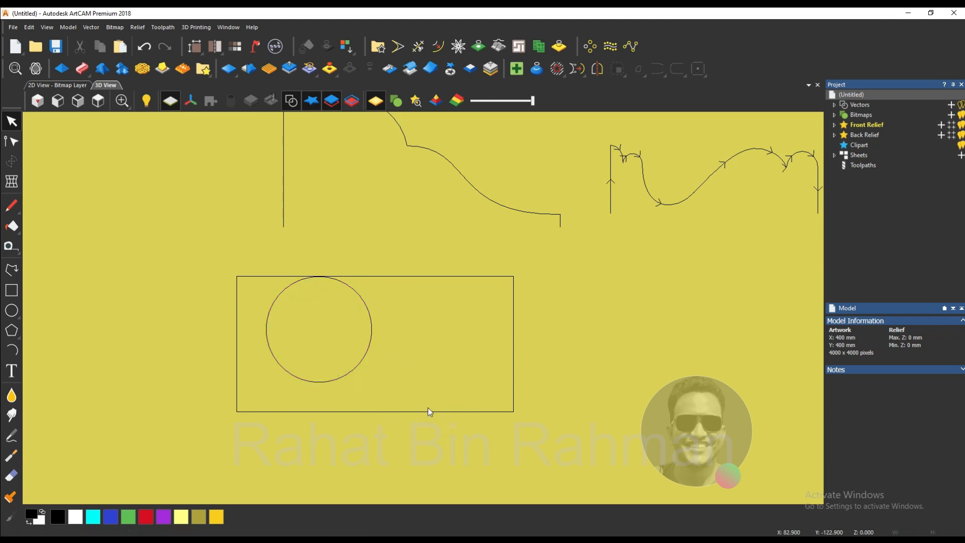
pyautogui.click(368, 348)
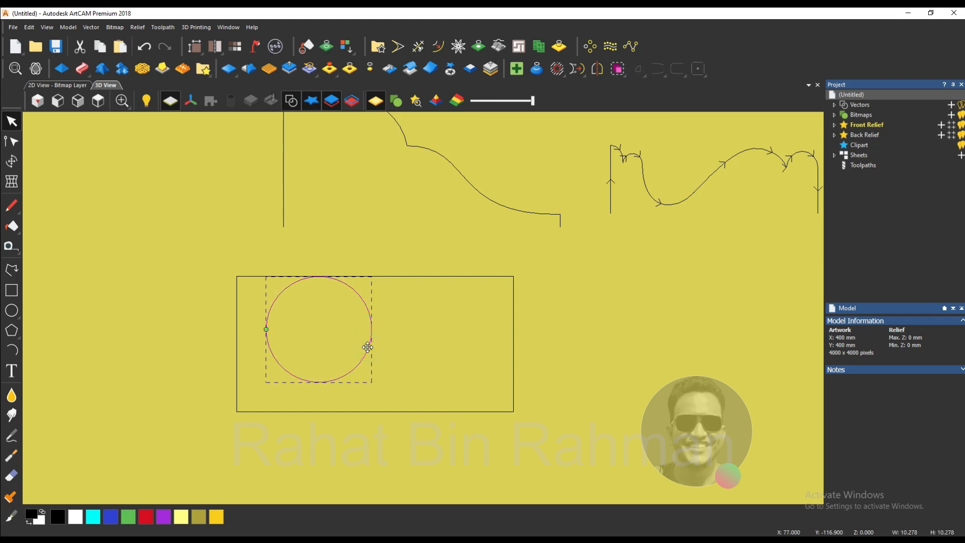
pyautogui.press('n')
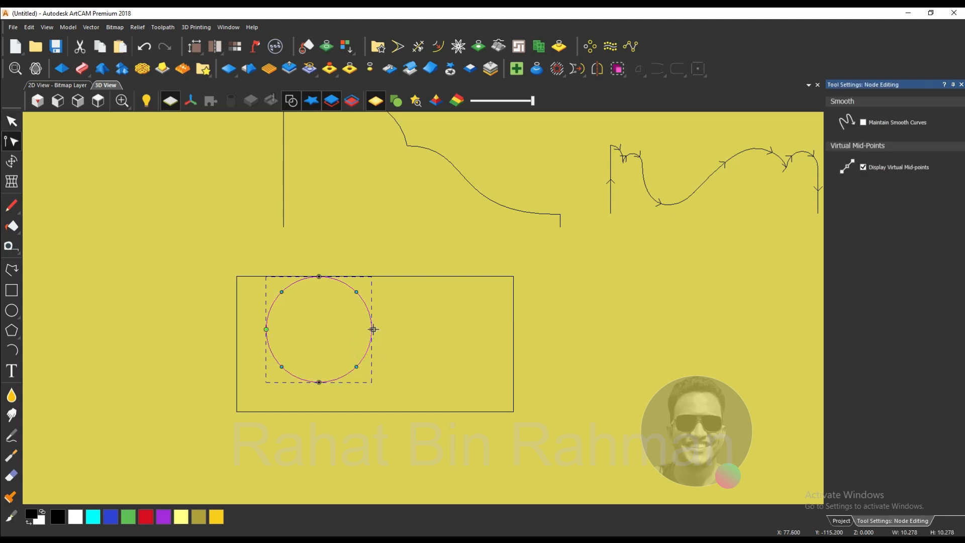
pyautogui.click(372, 329)
pyautogui.click(319, 277)
pyautogui.click(287, 292)
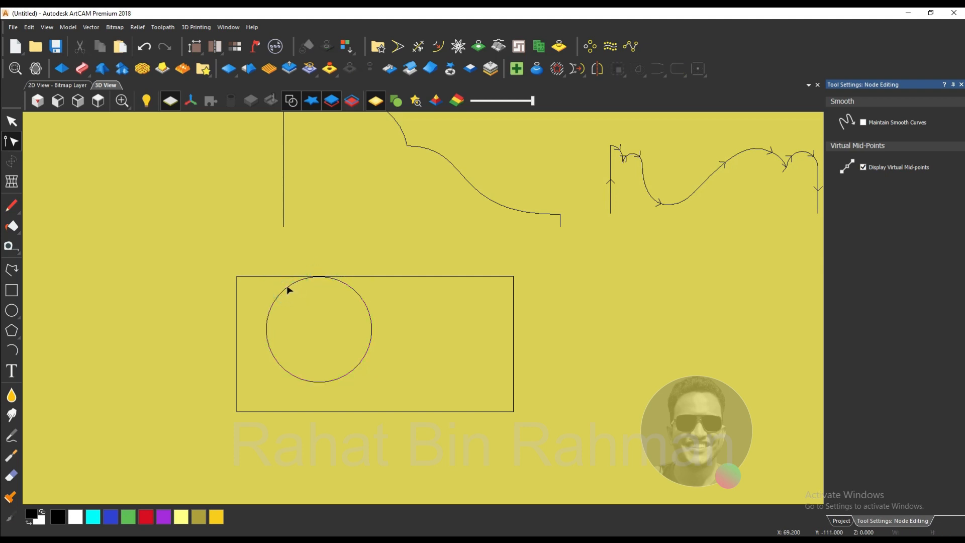
pyautogui.click(287, 286)
pyautogui.press('Delete')
pyautogui.click(359, 297)
pyautogui.press('Delete')
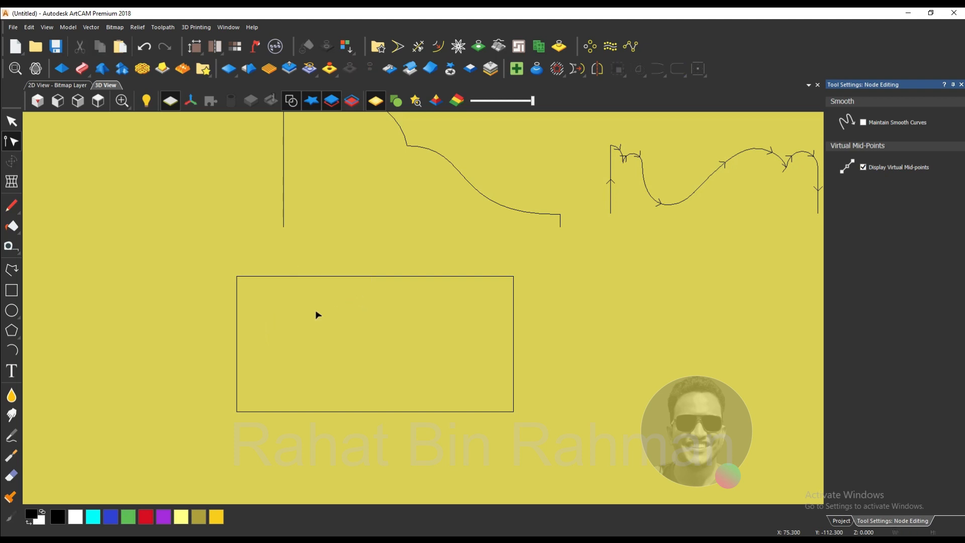
# Step: Draw a convex arc about 10.8 mm wide and 4.5 mm high, descending from the small rectangle's upper edge into its interior
pyautogui.click(13, 349)
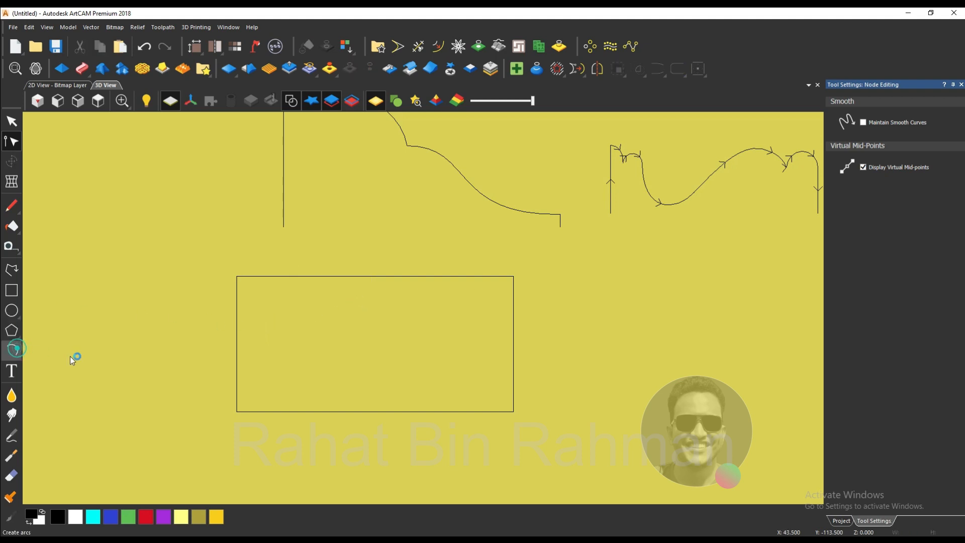
pyautogui.click(253, 276)
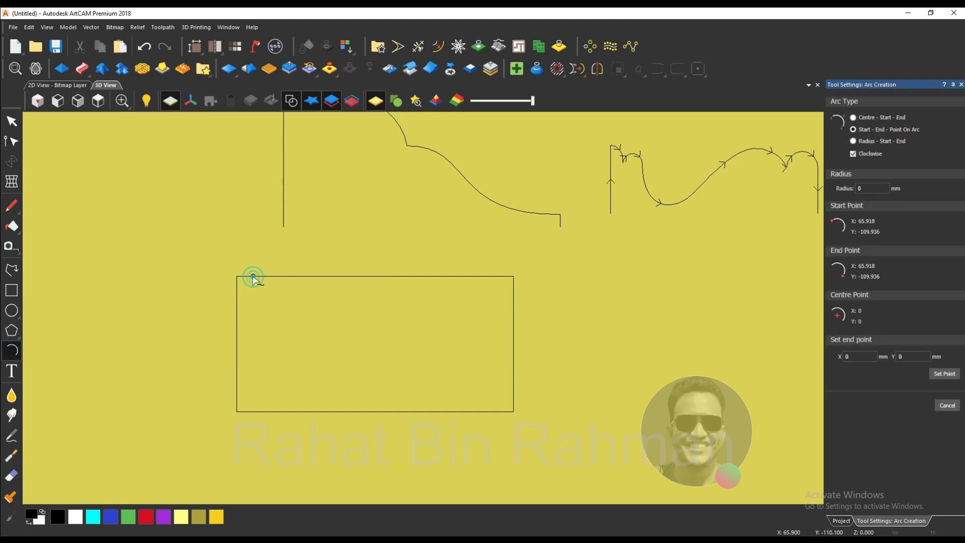
pyautogui.click(364, 322)
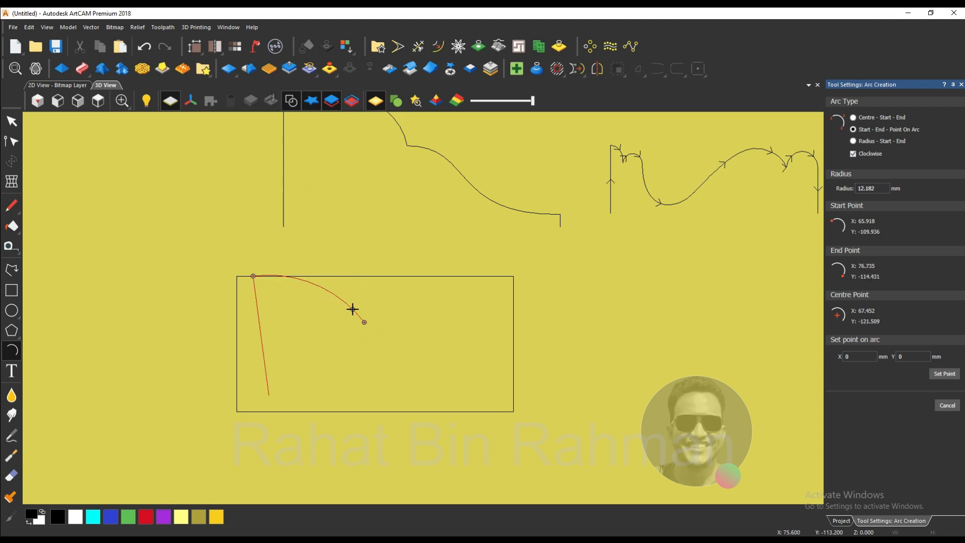
pyautogui.click(352, 313)
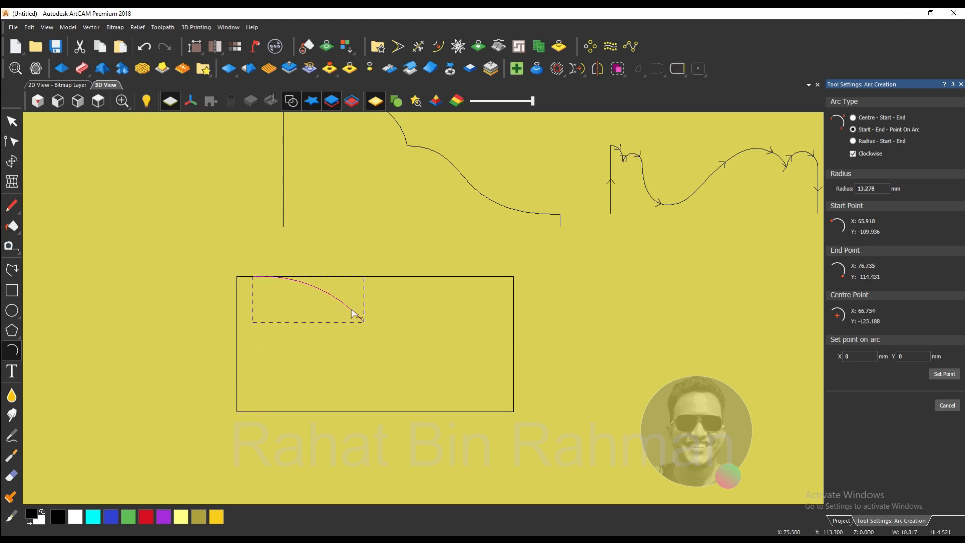
# Step: Draw a second arc about 14.5 mm wide and 5.9 mm high from the first arc's lower end to the rectangle's right edge
pyautogui.click(364, 322)
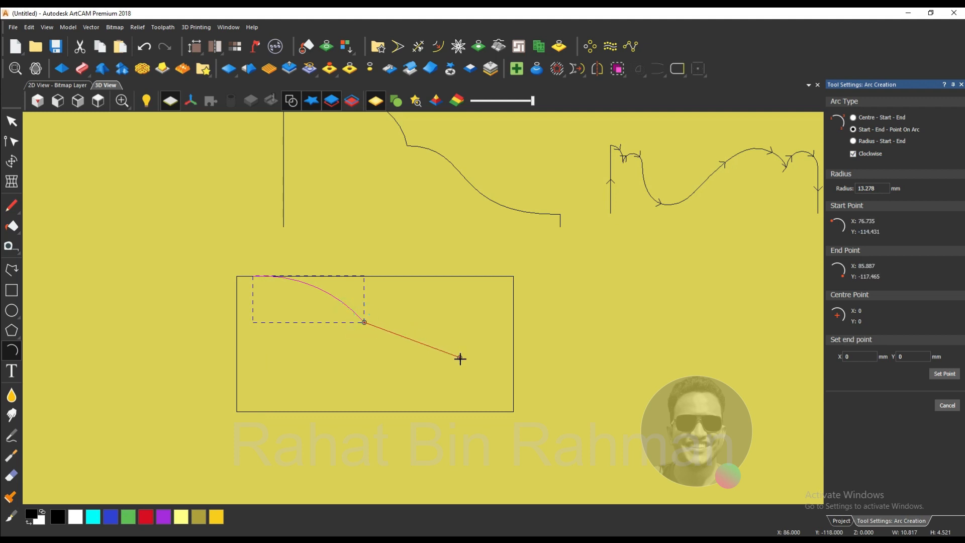
pyautogui.click(513, 382)
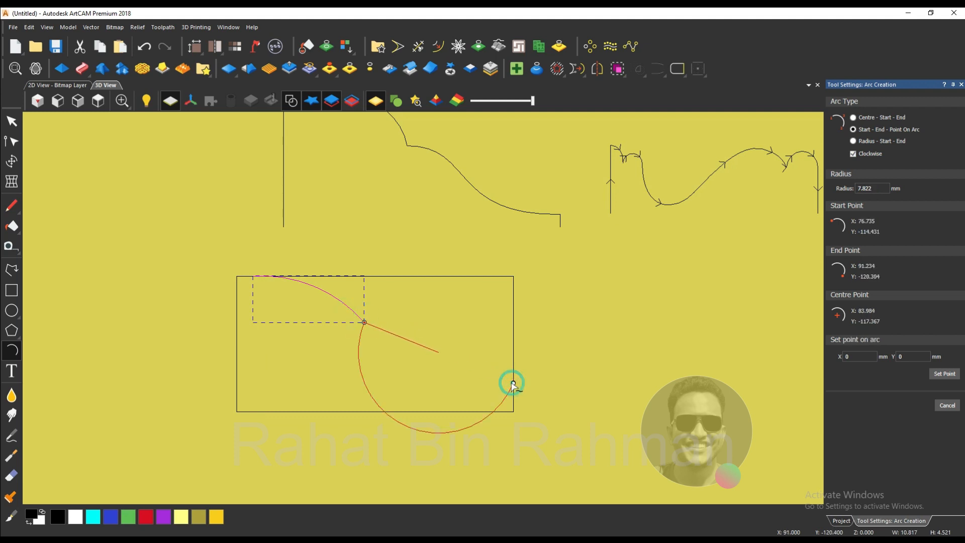
pyautogui.click(481, 362)
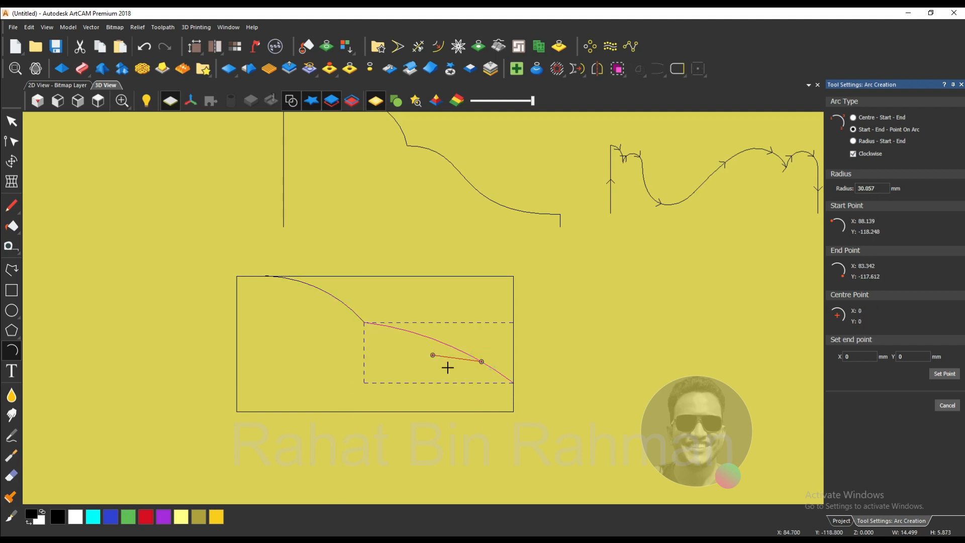
pyautogui.press('Escape')
# Step: Reshape the second arc into an S-curve by raising its first control handle and lowering its second with node editing
pyautogui.press('n')
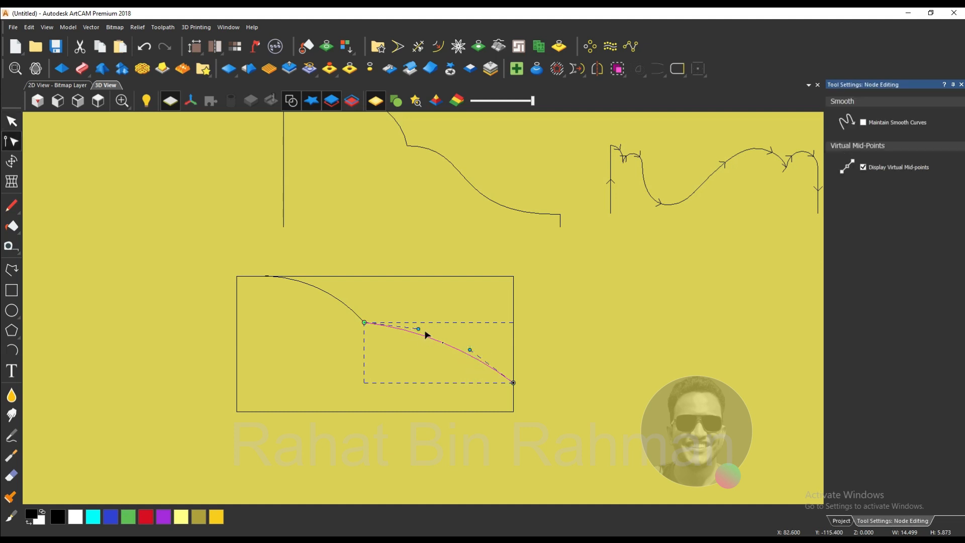
pyautogui.moveTo(420, 329); pyautogui.dragTo(422, 313)
pyautogui.moveTo(470, 348); pyautogui.dragTo(441, 385)
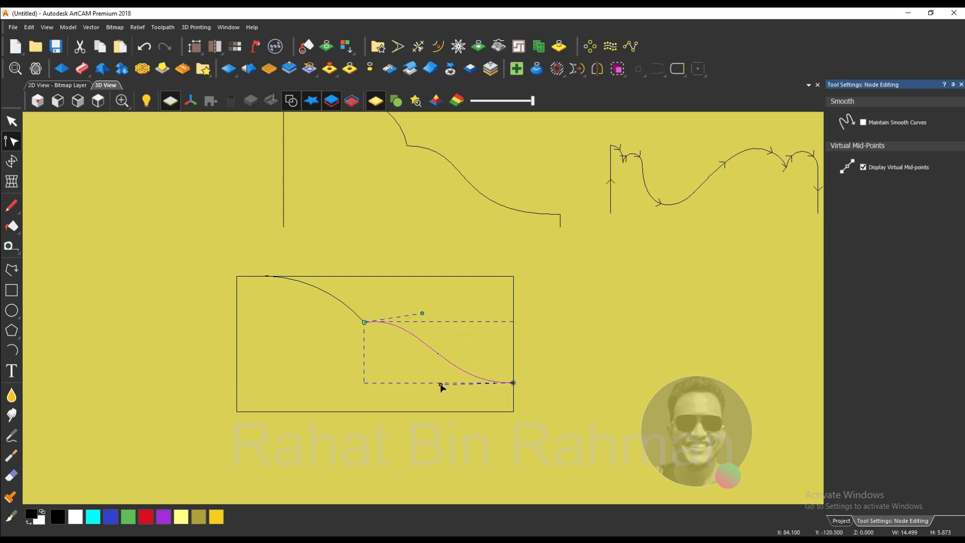
pyautogui.click(410, 349)
pyautogui.scroll(-3, 410, 348)
pyautogui.scroll(3, 365, 304)
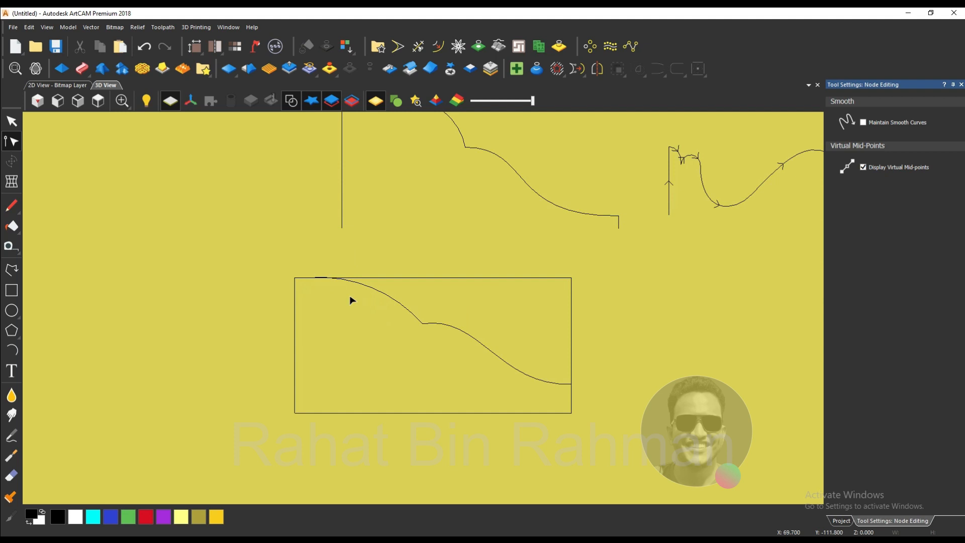
# Step: Trim away the small rectangle's upper and right edge portions that lie outside the stepped curve
pyautogui.click(413, 52)
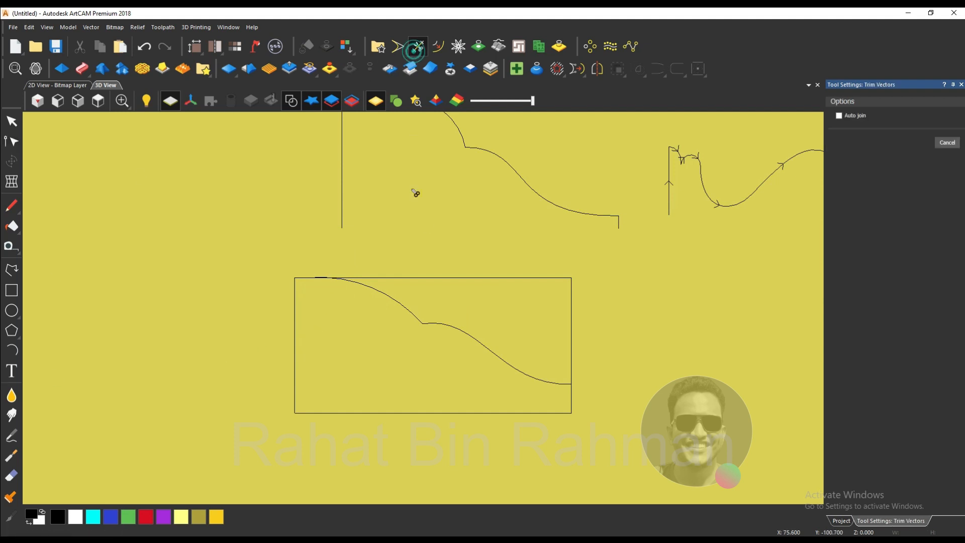
pyautogui.click(435, 279)
pyautogui.rightClick(456, 264)
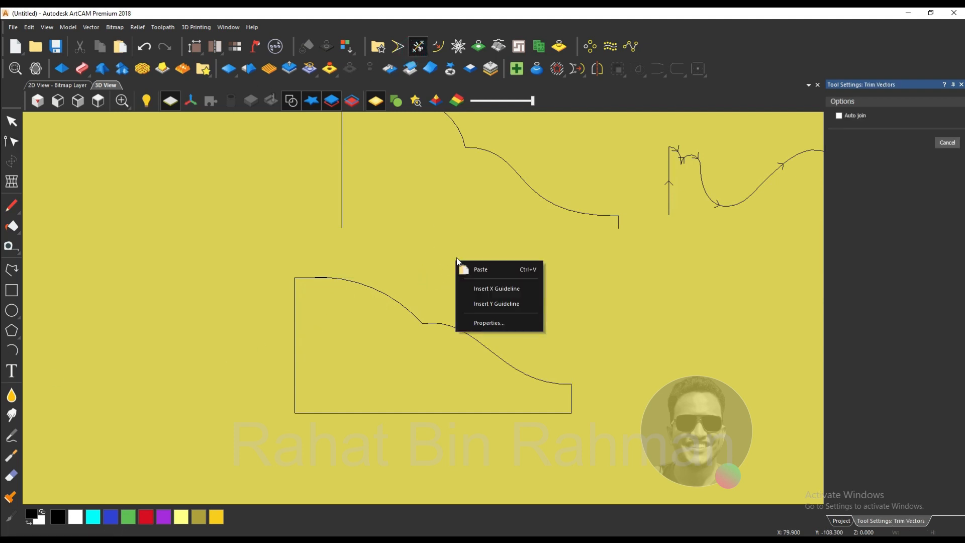
pyautogui.click(394, 248)
pyautogui.scroll(2, 347, 274)
pyautogui.rightClick(334, 280)
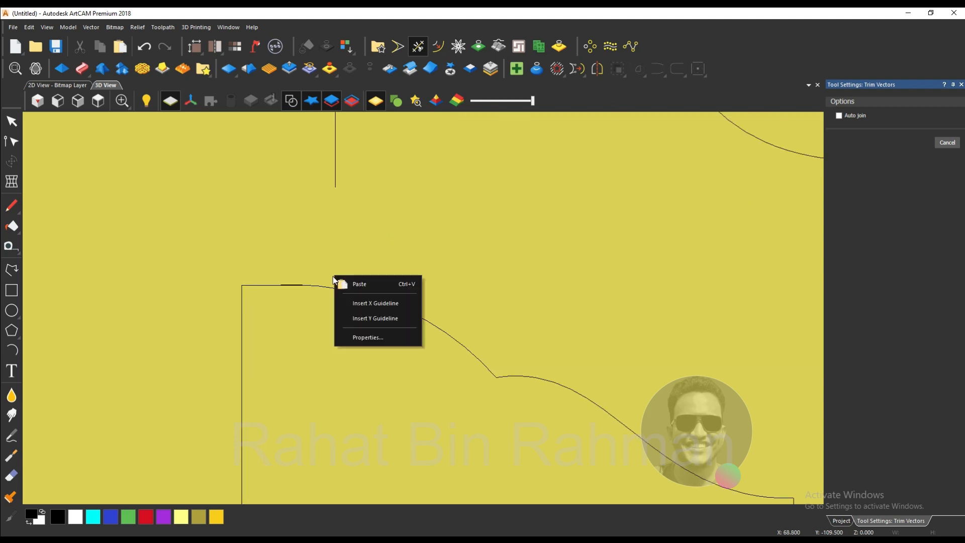
pyautogui.click(255, 349)
# Step: Delete the rectangle's remaining upper edge, including the stretch overlapping the start of the first arc, with node editing
pyautogui.scroll(-2, 302, 296)
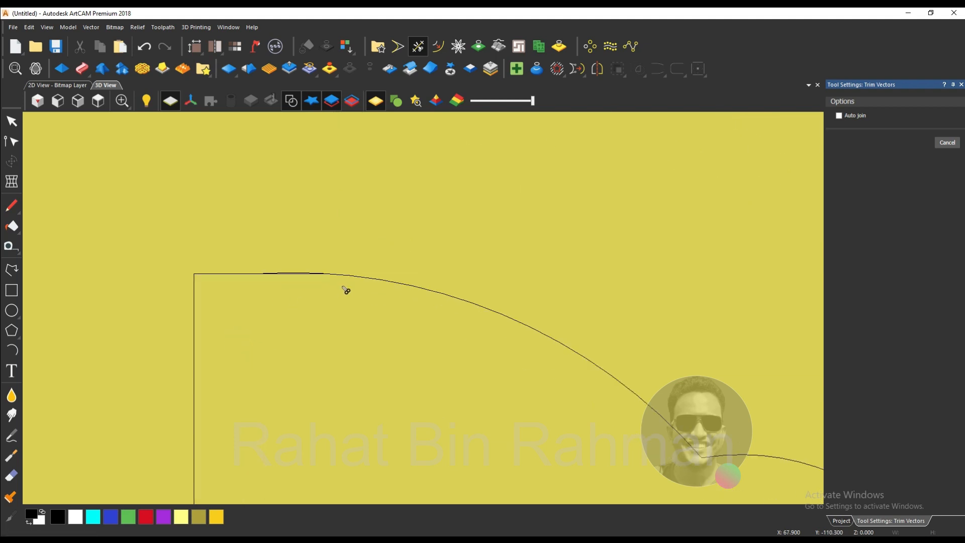
pyautogui.scroll(3, 152, 280)
pyautogui.rightClick(175, 261)
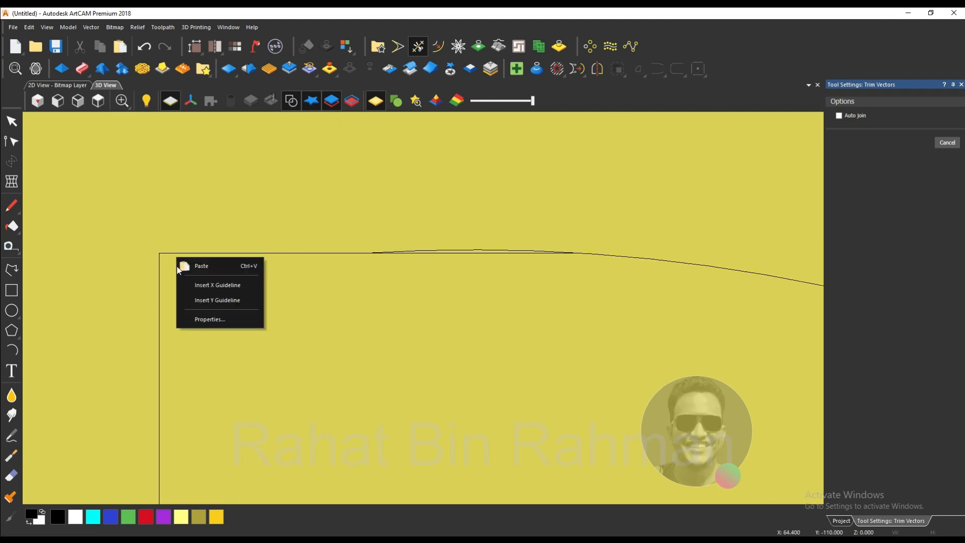
pyautogui.click(295, 351)
pyautogui.click(12, 141)
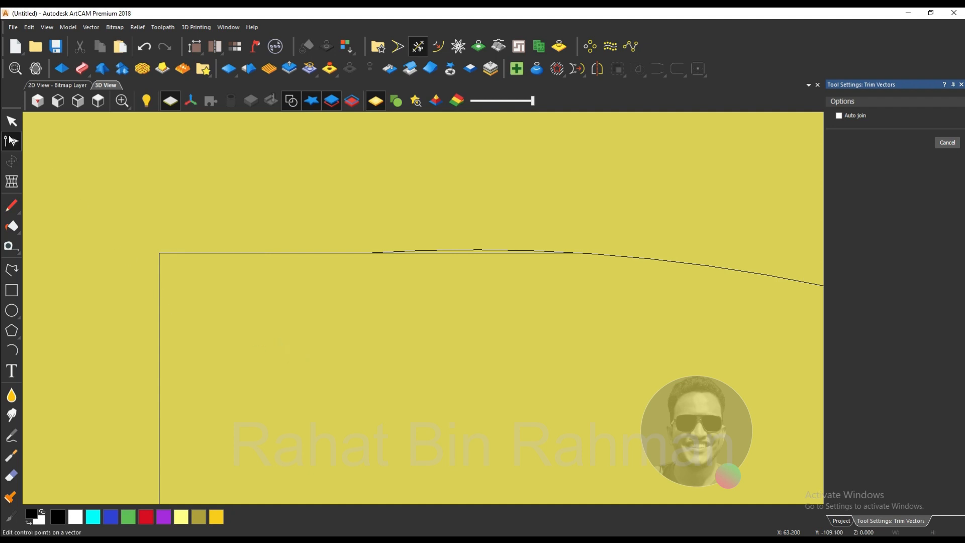
pyautogui.click(172, 253)
pyautogui.click(159, 253)
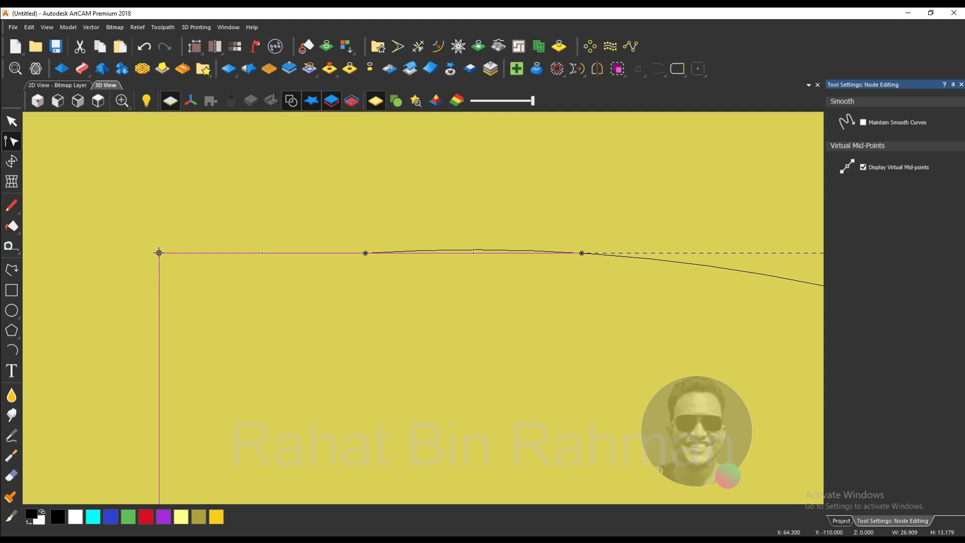
pyautogui.press('c')
pyautogui.press('Delete')
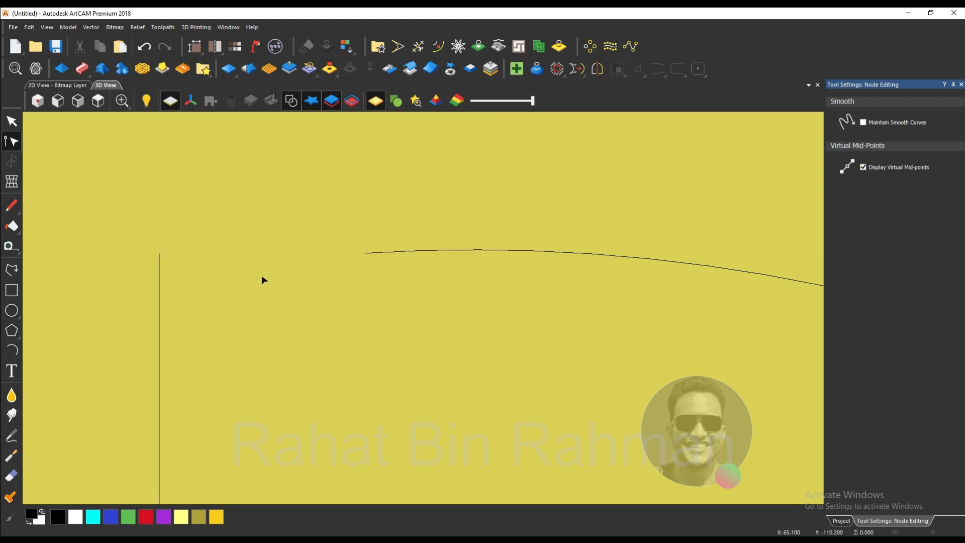
# Step: Lower the control handle at the first arc's upper end so that the arc starts horizontally
pyautogui.scroll(-4, 438, 309)
pyautogui.moveTo(524, 337); pyautogui.dragTo(488, 252)
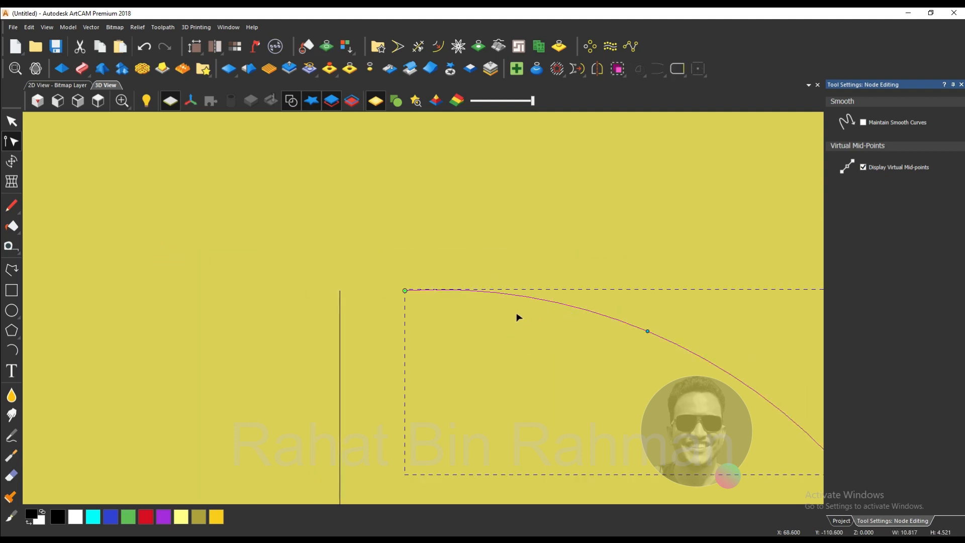
pyautogui.press('n')
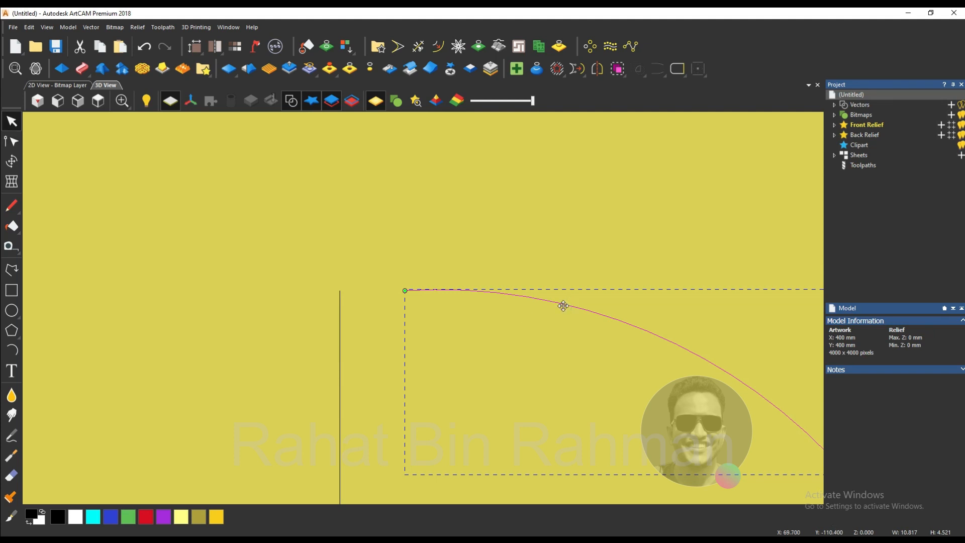
pyautogui.press('n')
pyautogui.scroll(-2, 557, 310)
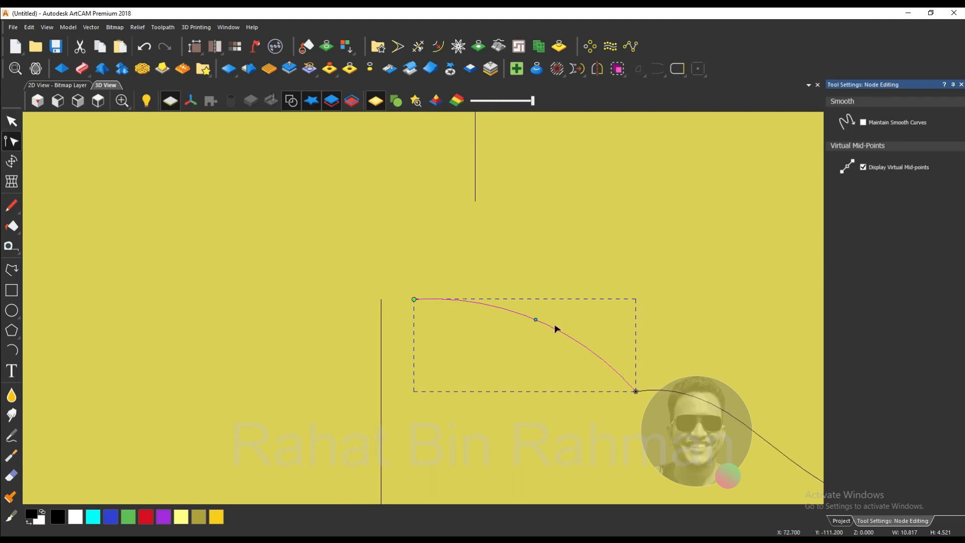
pyautogui.click(555, 329)
pyautogui.scroll(4, 497, 293)
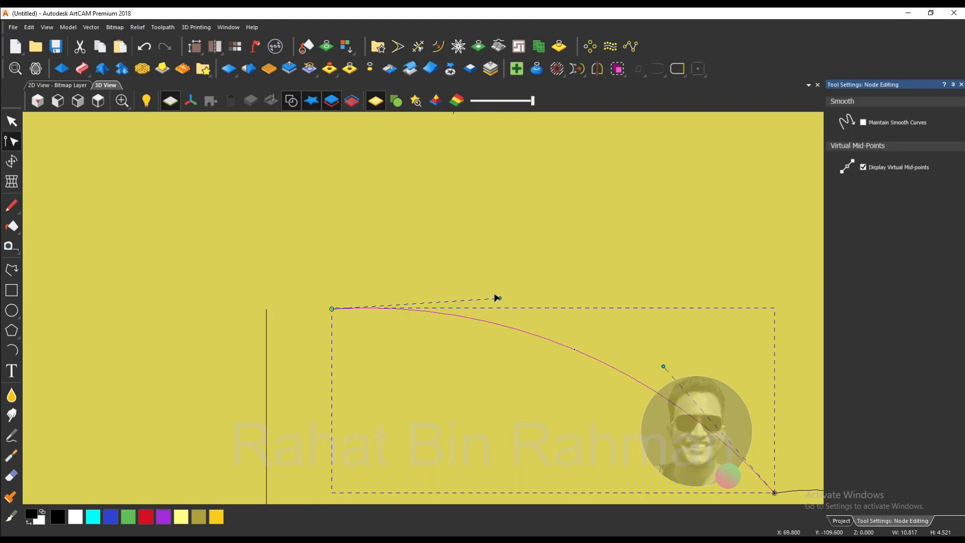
pyautogui.scroll(1, 498, 298)
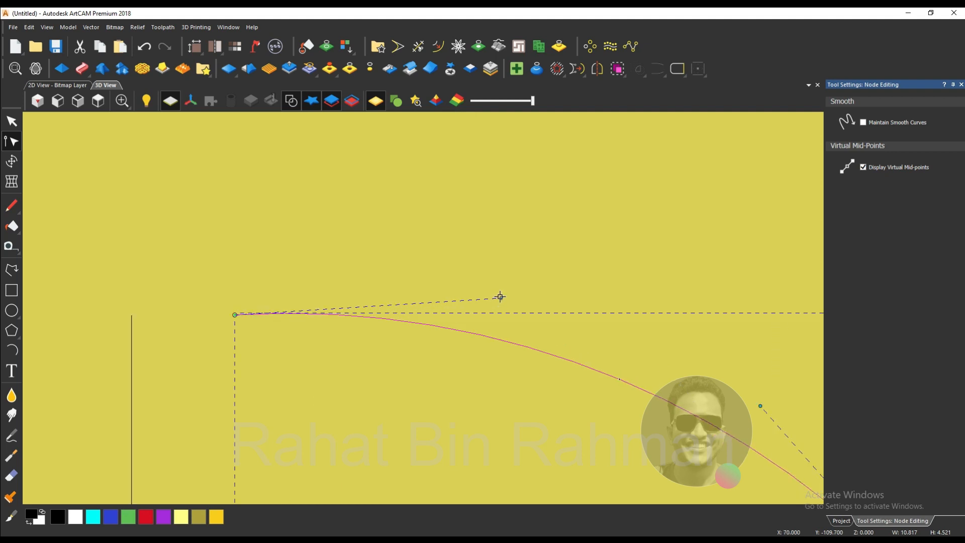
pyautogui.moveTo(501, 299); pyautogui.dragTo(504, 314)
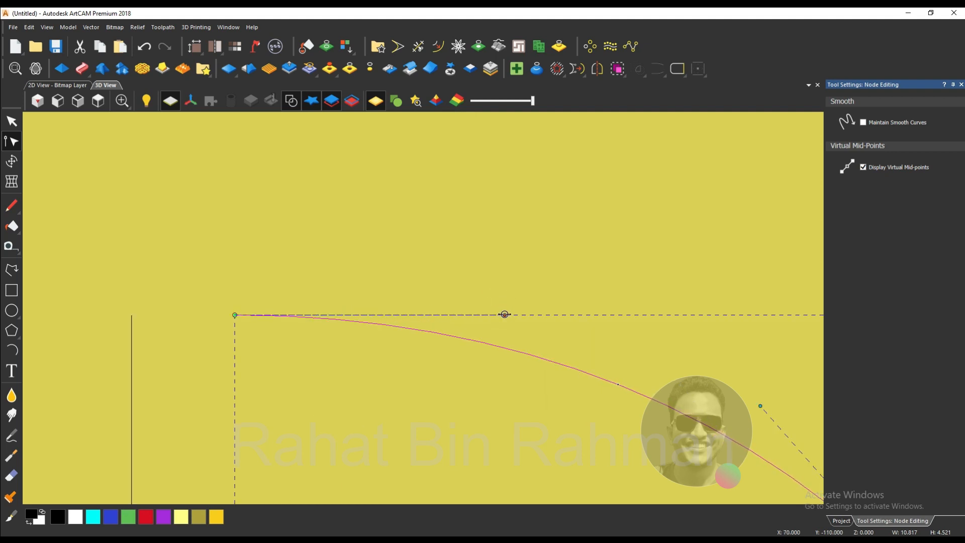
pyautogui.scroll(-4, 505, 315)
pyautogui.click(478, 350)
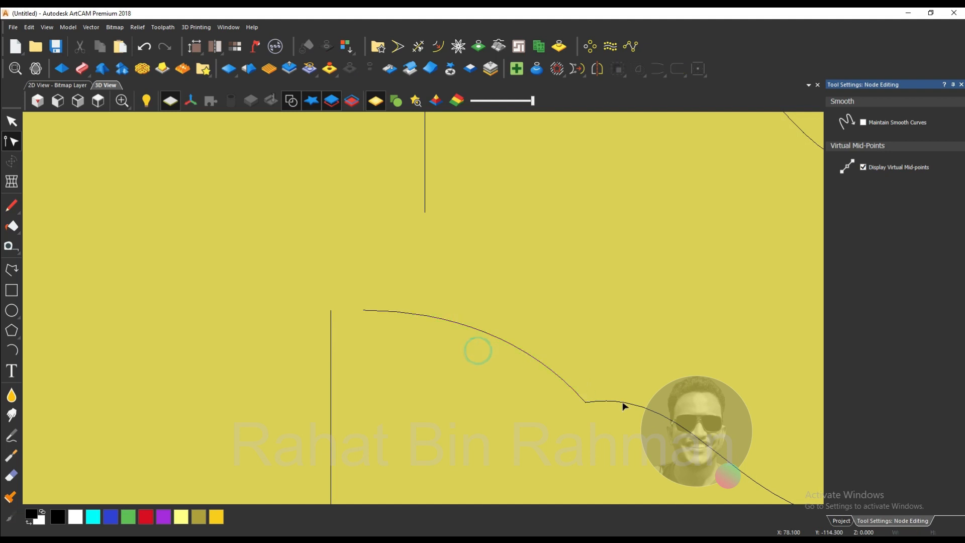
# Step: Join the first arc and the S-curve at their coincident end nodes with a 0.025 mm tolerance
pyautogui.scroll(3, 623, 405)
pyautogui.scroll(3, 563, 409)
pyautogui.moveTo(543, 420); pyautogui.dragTo(405, 346)
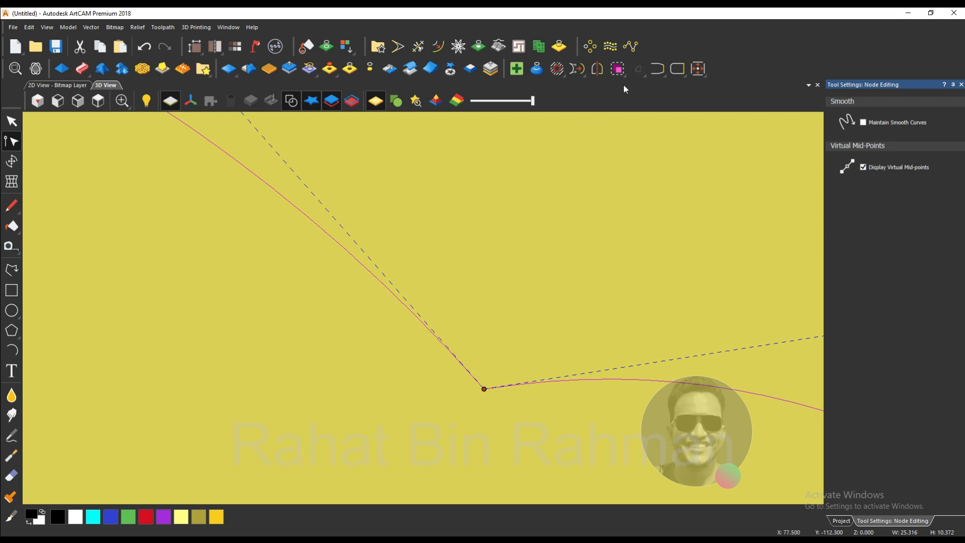
pyautogui.click(661, 72)
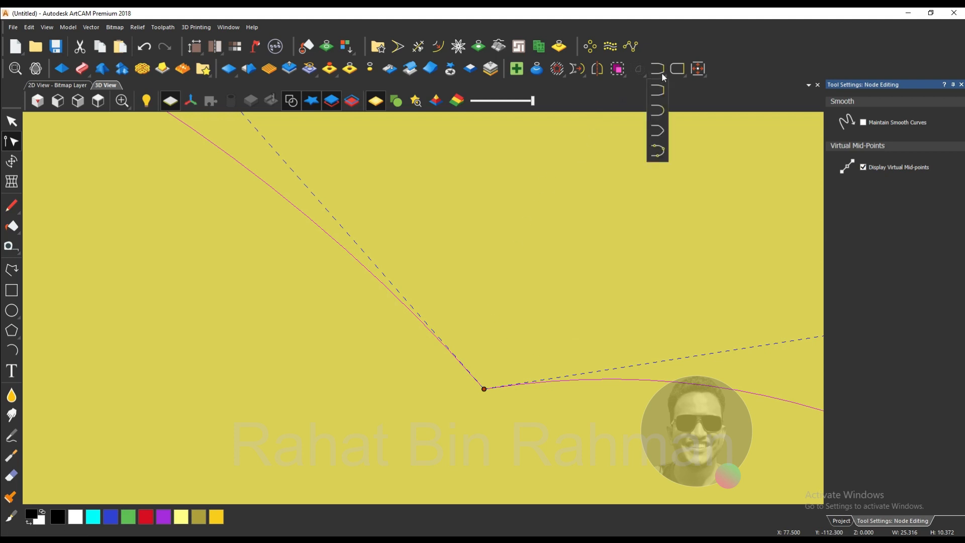
pyautogui.click(661, 152)
pyautogui.click(833, 218)
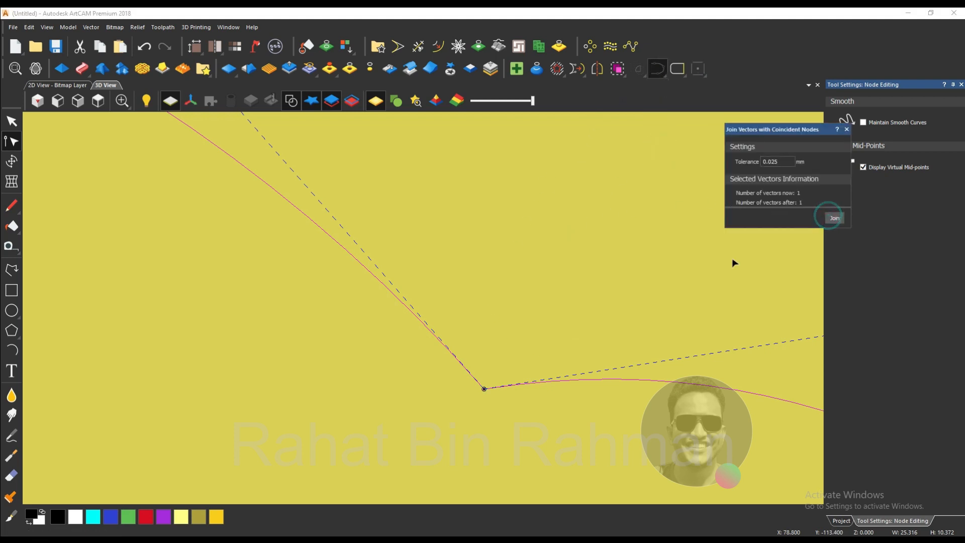
pyautogui.scroll(-3, 446, 274)
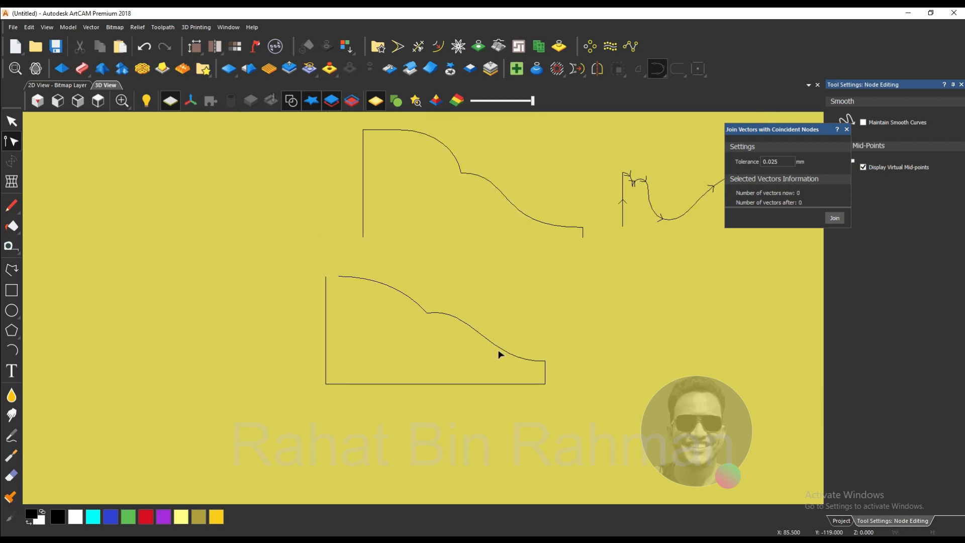
# Step: Join the stepped curve with the rectangle's remaining edges into one vector, using a 0.025 mm tolerance
pyautogui.click(500, 355)
pyautogui.scroll(2, 538, 367)
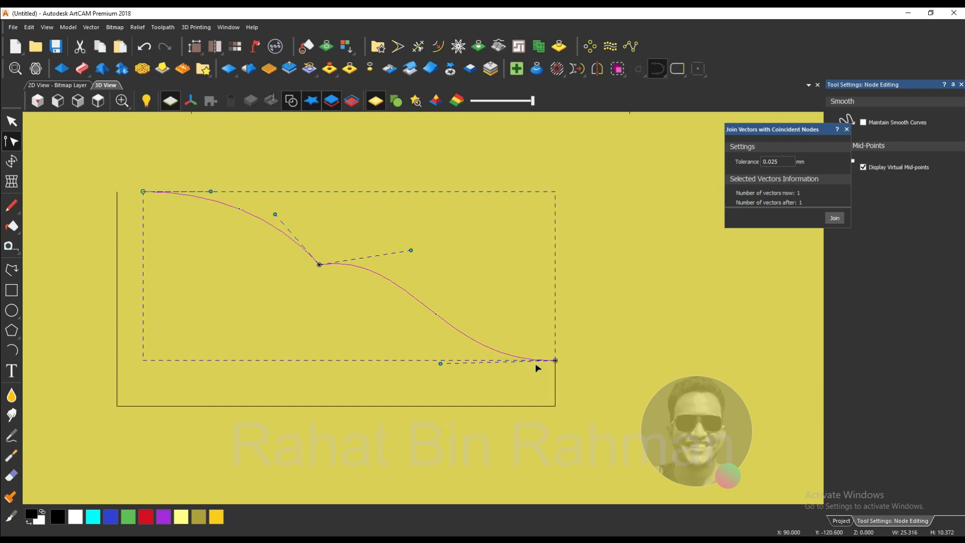
pyautogui.click(324, 283)
pyautogui.scroll(-3, 328, 287)
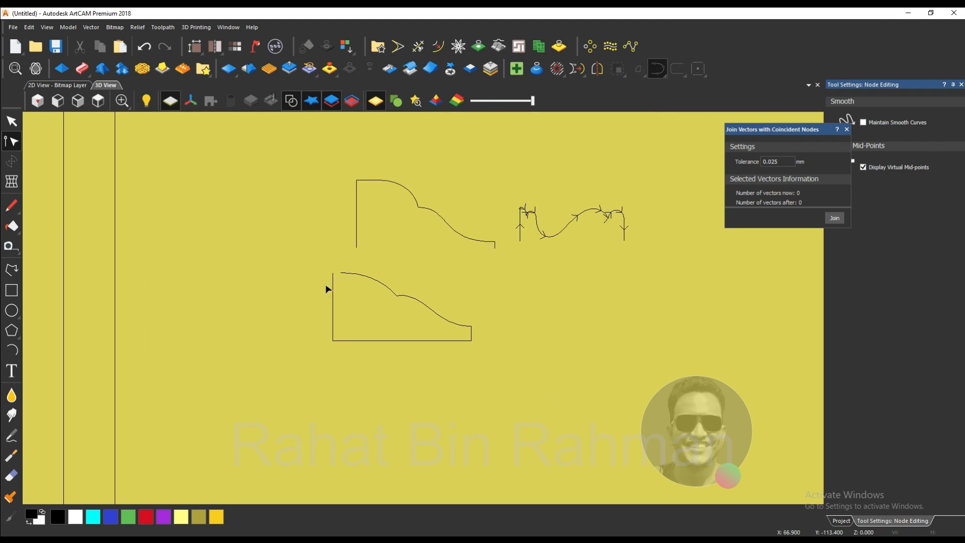
pyautogui.scroll(4, 328, 273)
pyautogui.scroll(2, 381, 280)
pyautogui.moveTo(382, 321); pyautogui.dragTo(228, 204)
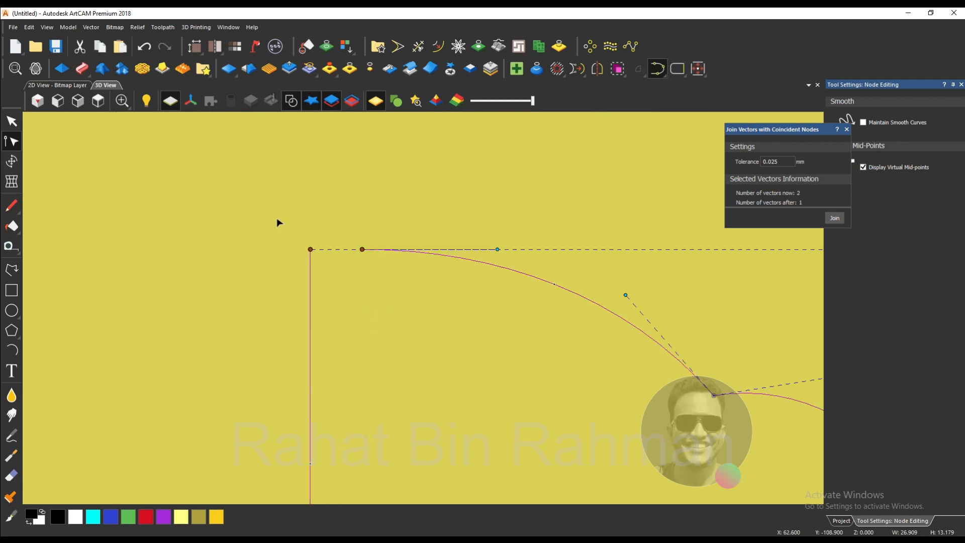
pyautogui.click(833, 218)
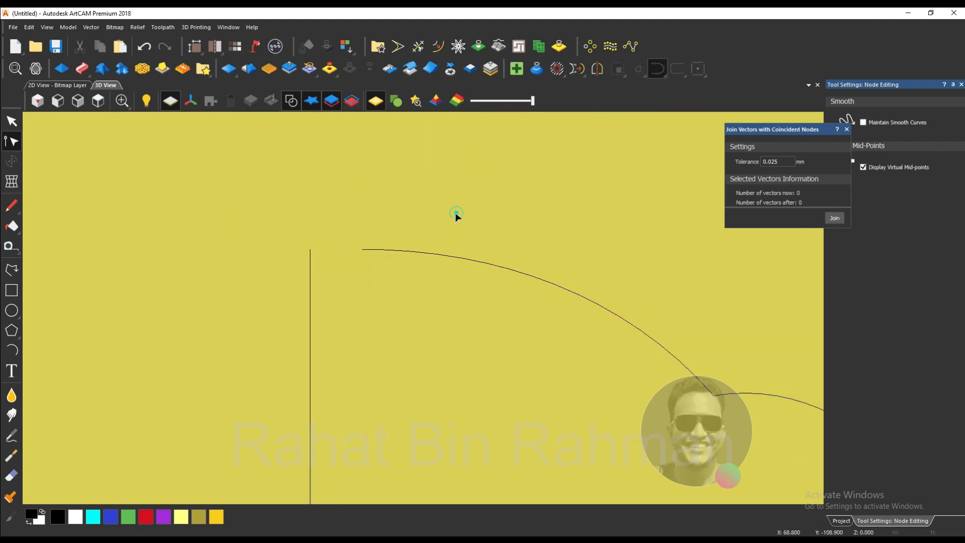
pyautogui.scroll(-2, 406, 266)
# Step: Close the gap between the profile's vertical left edge and the first arc's upper end with a straight line
pyautogui.moveTo(412, 319); pyautogui.dragTo(316, 250)
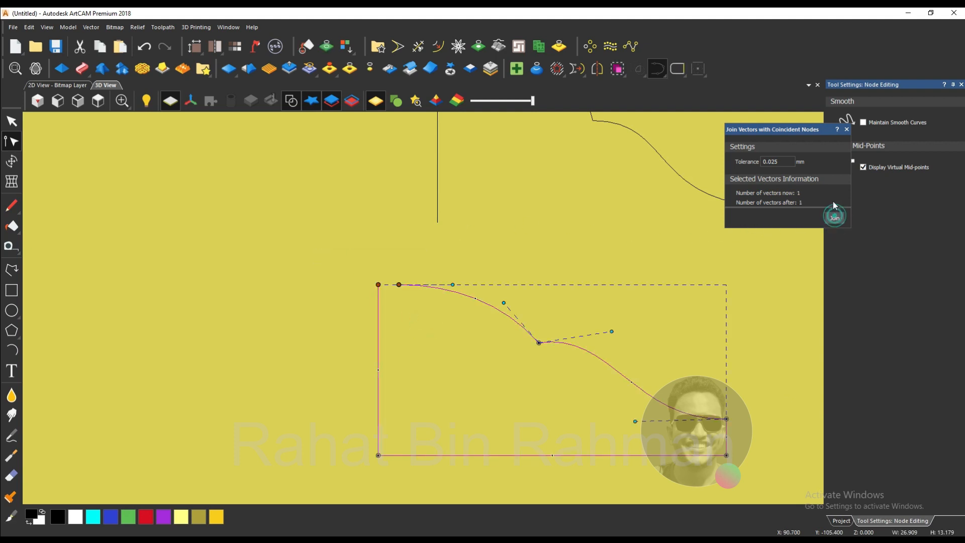
pyautogui.click(678, 70)
pyautogui.click(500, 257)
pyautogui.scroll(3, 292, 274)
pyautogui.scroll(-3, 506, 327)
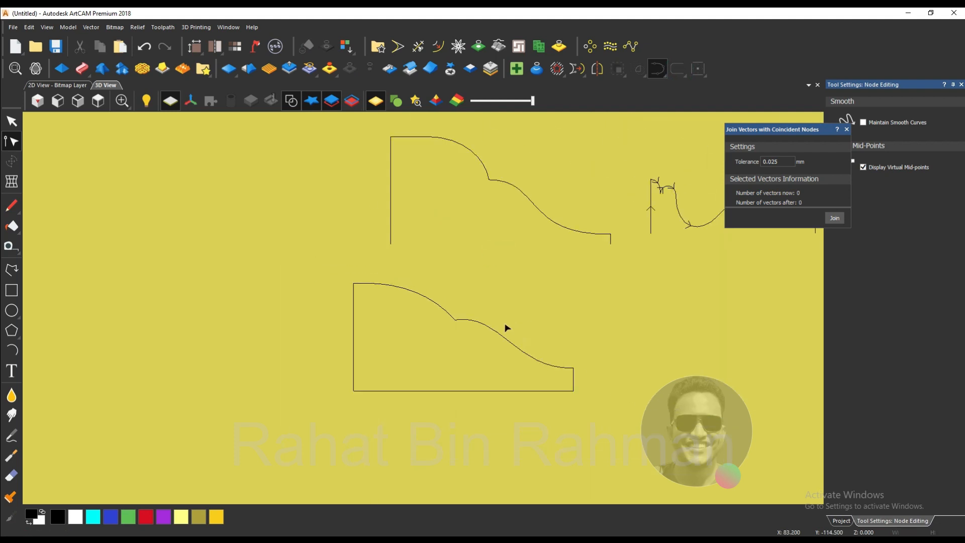
# Step: Delete the bottom edge of the closed profile to leave an open stepped profile vector
pyautogui.click(487, 391)
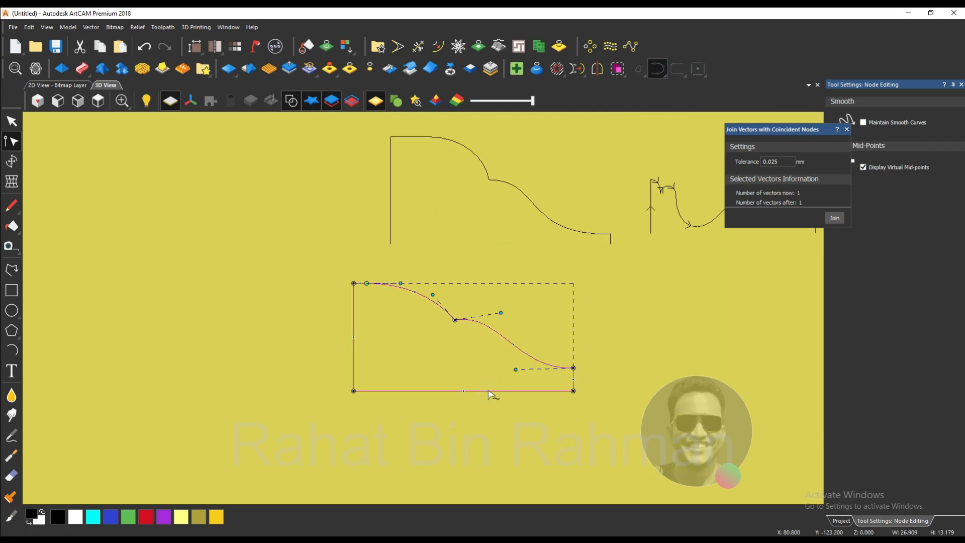
pyautogui.click(495, 404)
pyautogui.scroll(-4, 505, 402)
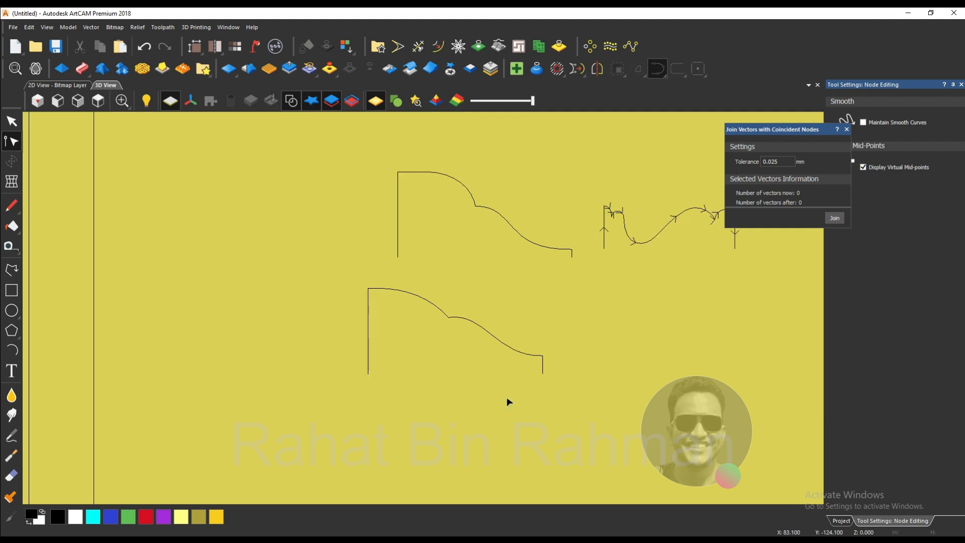
pyautogui.scroll(2, 442, 309)
pyautogui.scroll(-4, 459, 370)
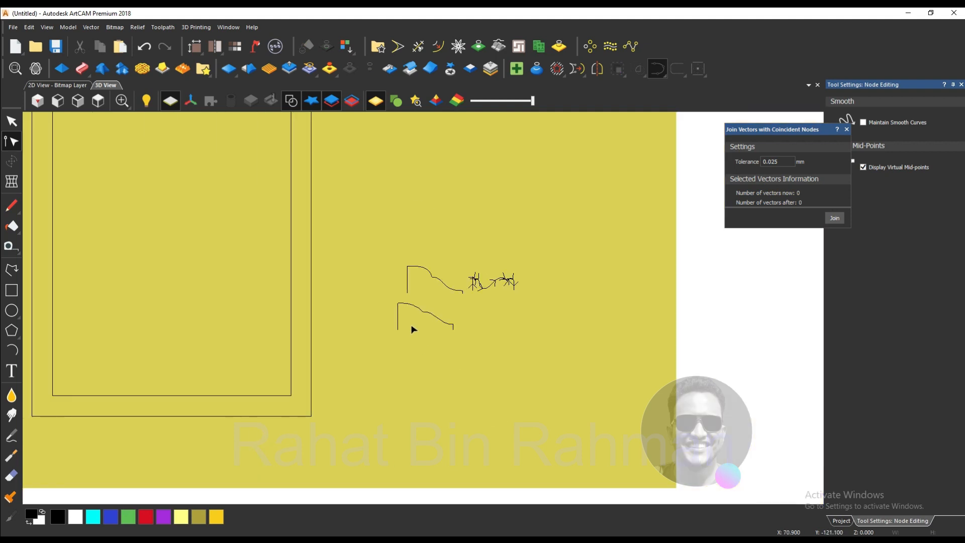
pyautogui.scroll(3, 417, 231)
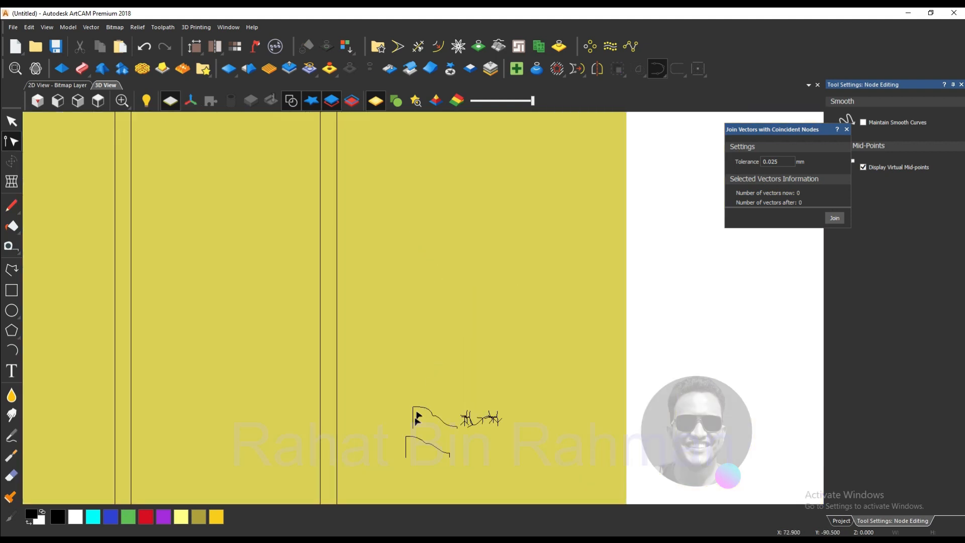
# Step: Move the new stepped profile vector up beside the door frame's right side, away from the other profiles
pyautogui.click(12, 121)
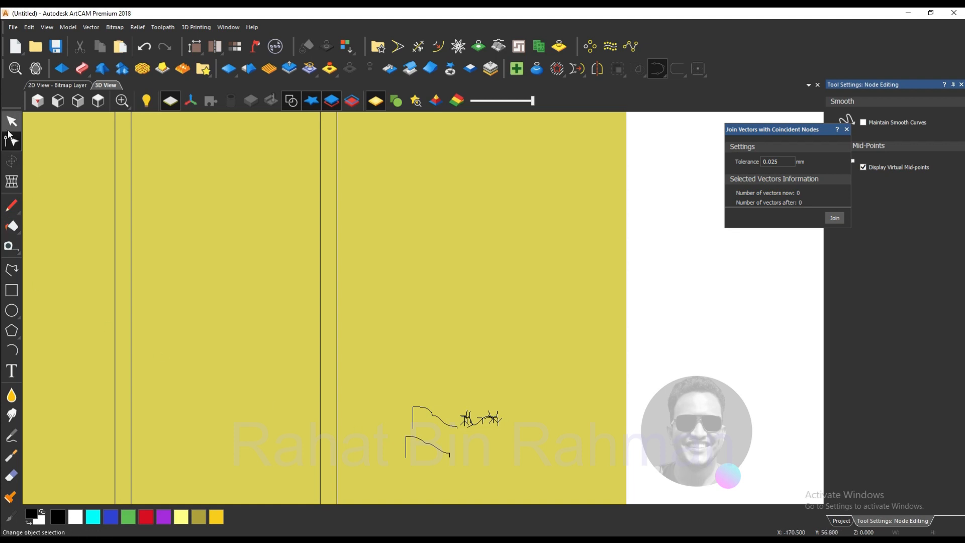
pyautogui.click(442, 450)
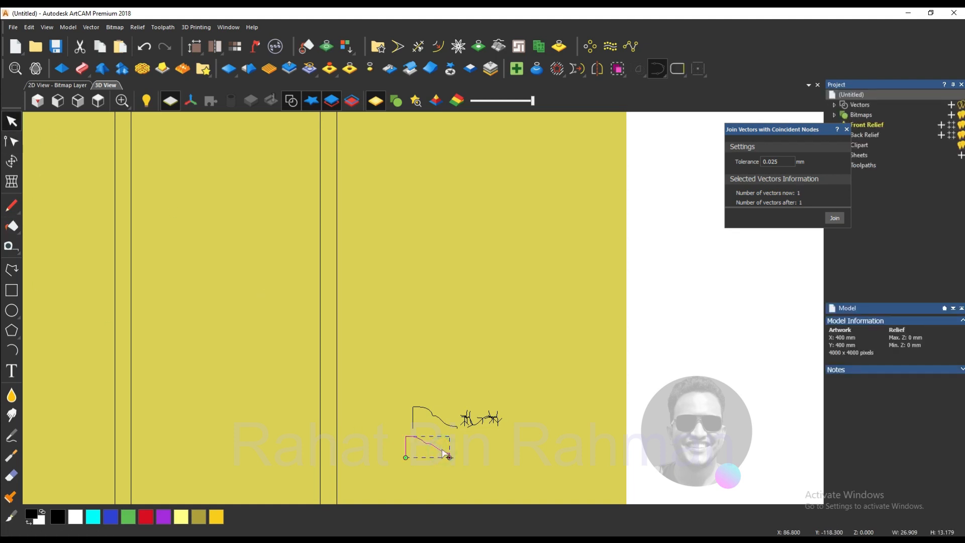
pyautogui.moveTo(442, 450); pyautogui.dragTo(416, 190)
pyautogui.click(850, 540)
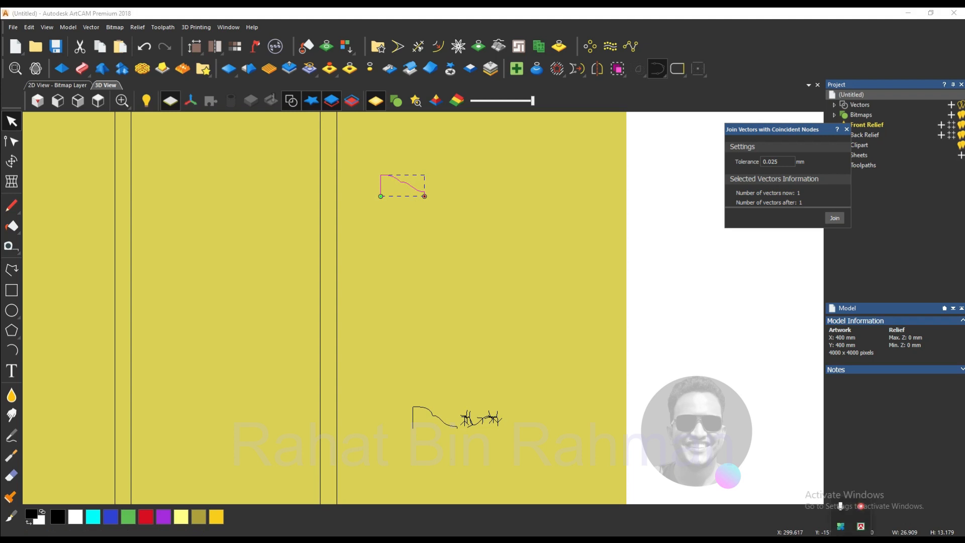
pyautogui.rightClick(862, 508)
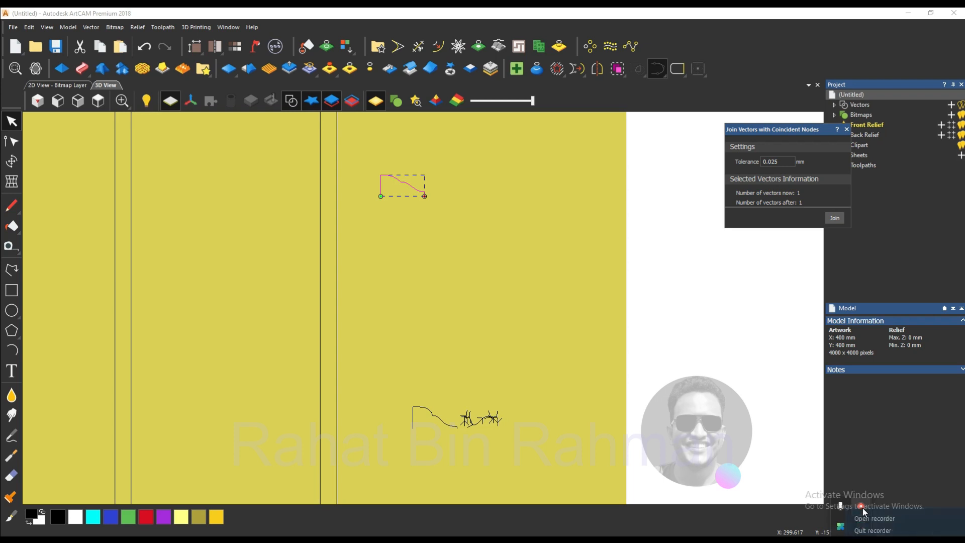
pyautogui.click(874, 517)
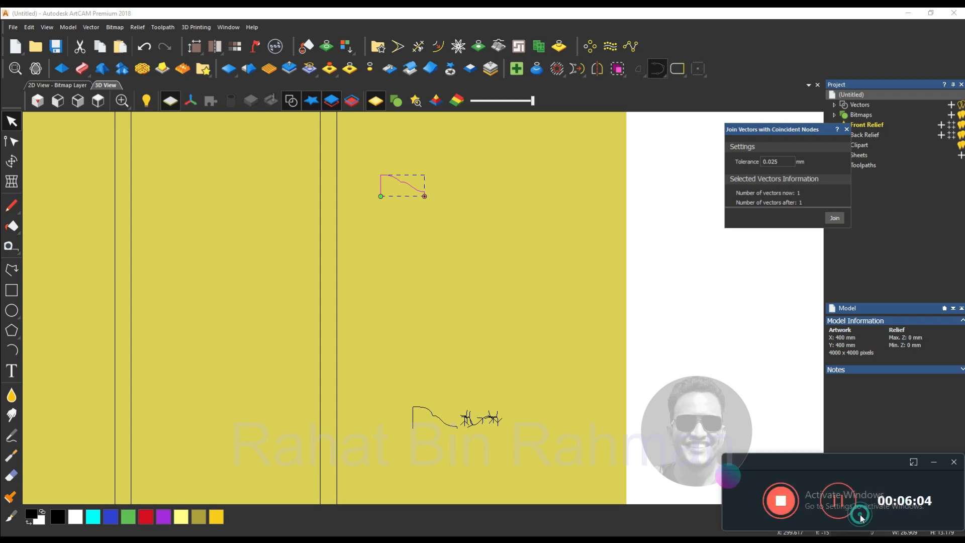
pyautogui.click(930, 463)
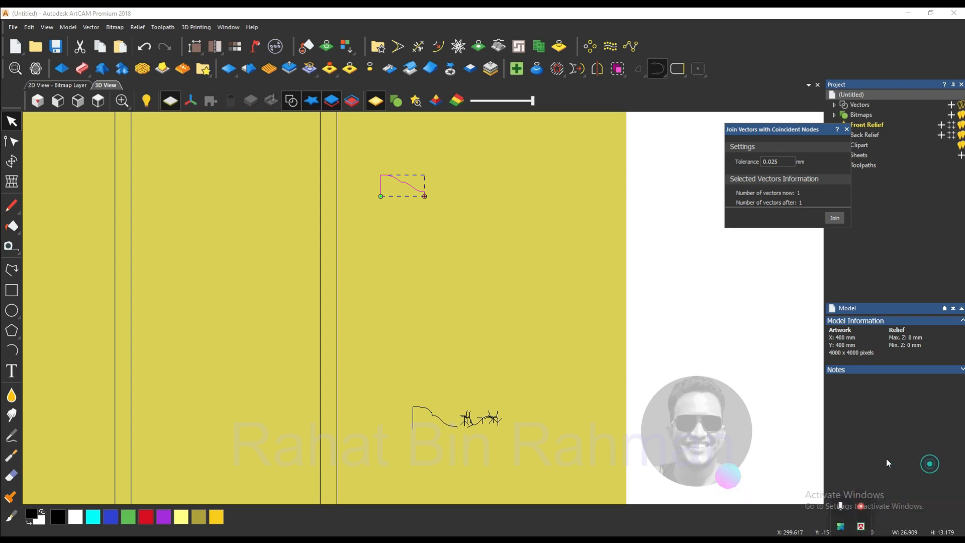
# Step: Close the vector joining tool and set up a Contour Blend on the door frame's outer outline with a vector-based side profile
pyautogui.click(420, 259)
pyautogui.scroll(-1, 395, 262)
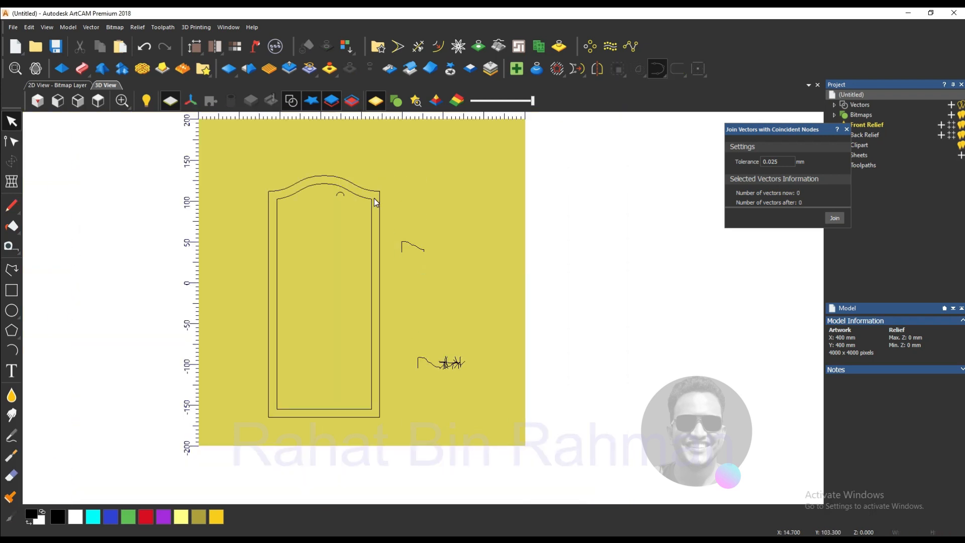
pyautogui.scroll(1, 374, 197)
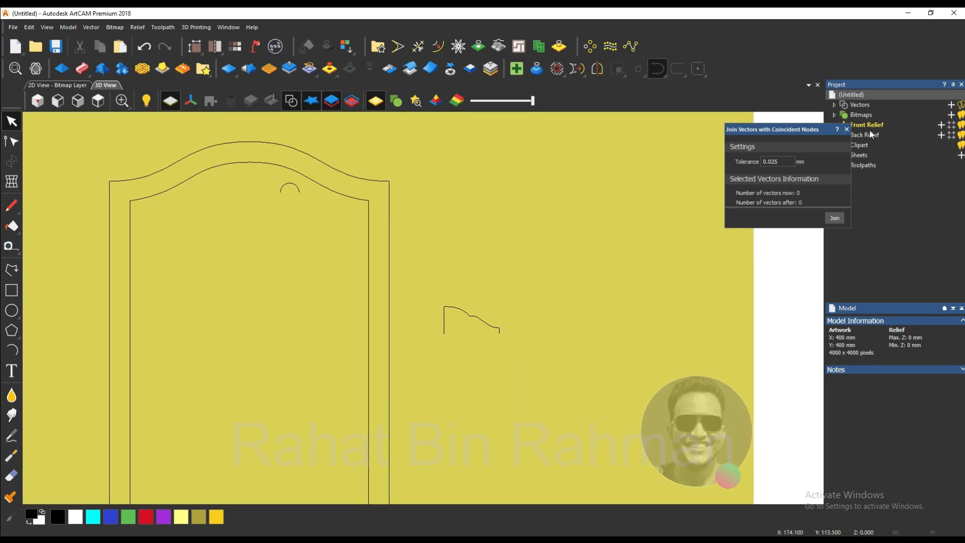
pyautogui.click(846, 129)
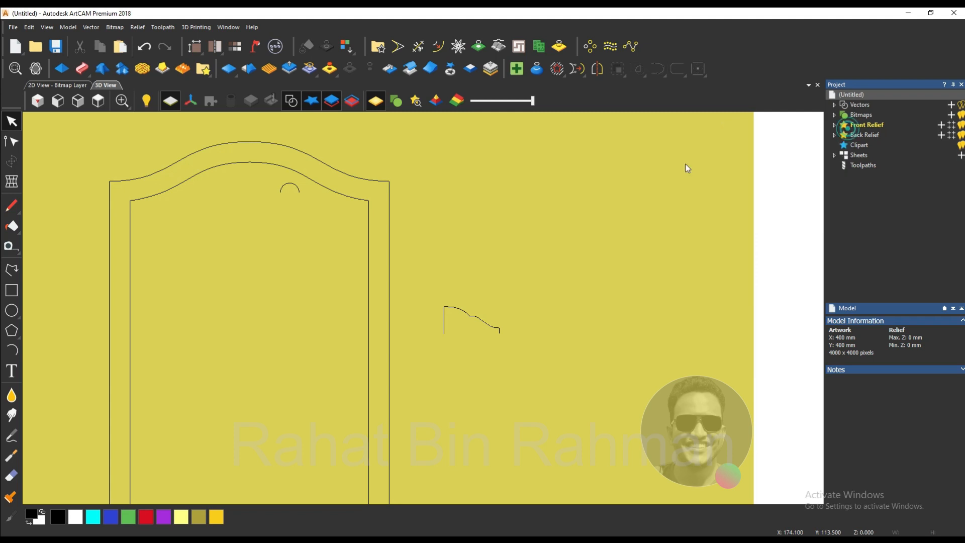
pyautogui.click(122, 69)
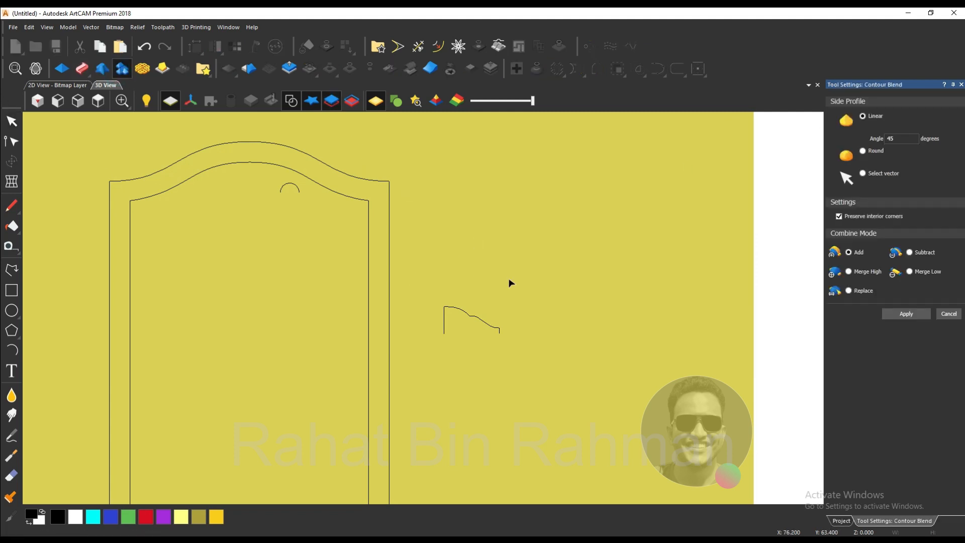
pyautogui.click(862, 173)
pyautogui.moveTo(420, 242); pyautogui.dragTo(385, 227)
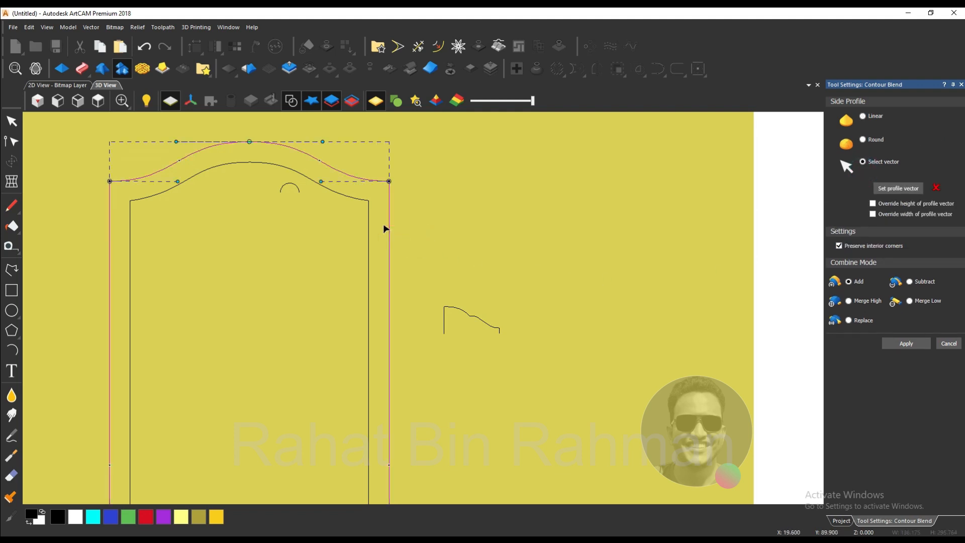
# Step: Override the profile vector's dimensions with a height of 8 mm and a width of 10 mm
pyautogui.click(872, 204)
pyautogui.click(872, 226)
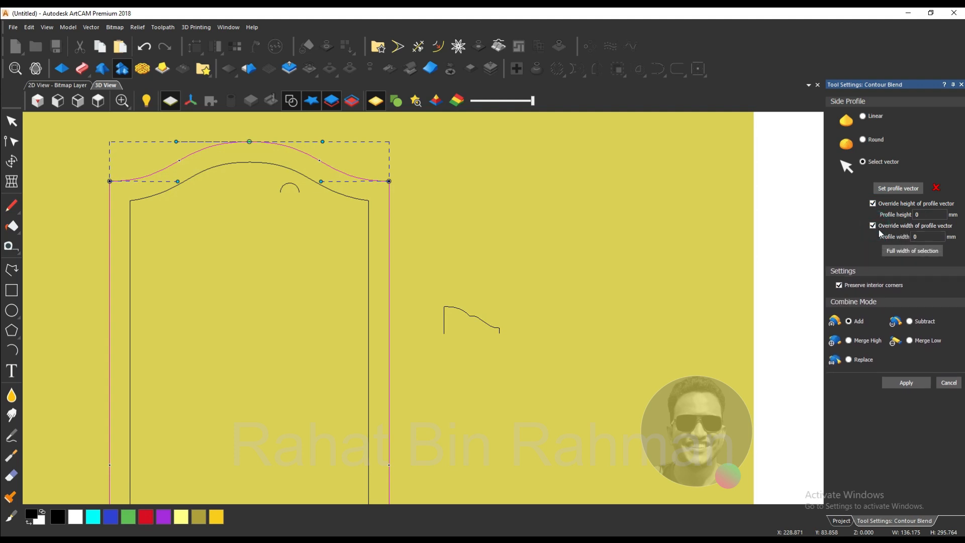
pyautogui.doubleClick(929, 217)
pyautogui.write('8')
pyautogui.moveTo(928, 239); pyautogui.dragTo(891, 232)
pyautogui.write('10')
# Step: Set the new stepped vector as the blend's profile and apply the Contour Blend to the door frame's outer outline
pyautogui.click(469, 309)
pyautogui.click(890, 189)
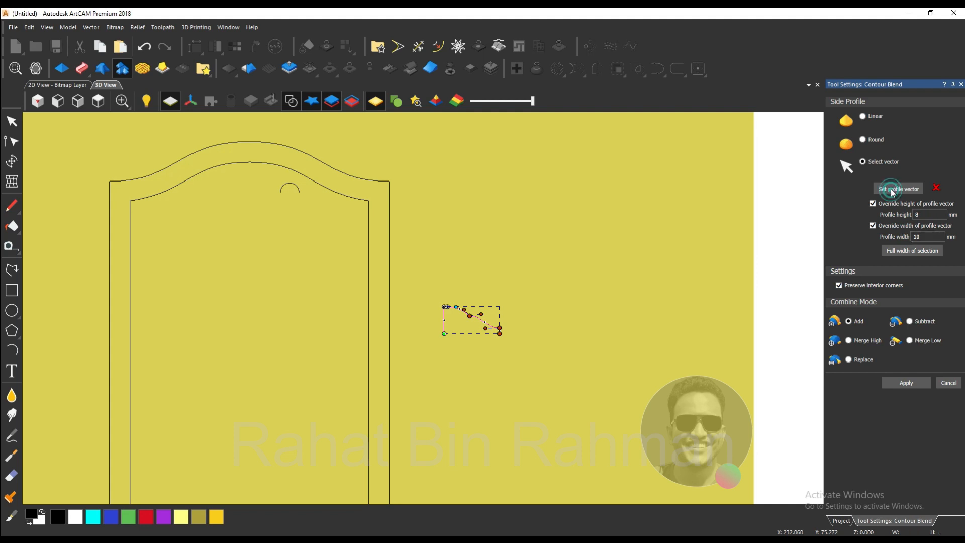
pyautogui.click(390, 300)
# Step: Examine the stepped moulding relief along the door frame's arch, upper corner and bottom edge
pyautogui.scroll(-4, 414, 300)
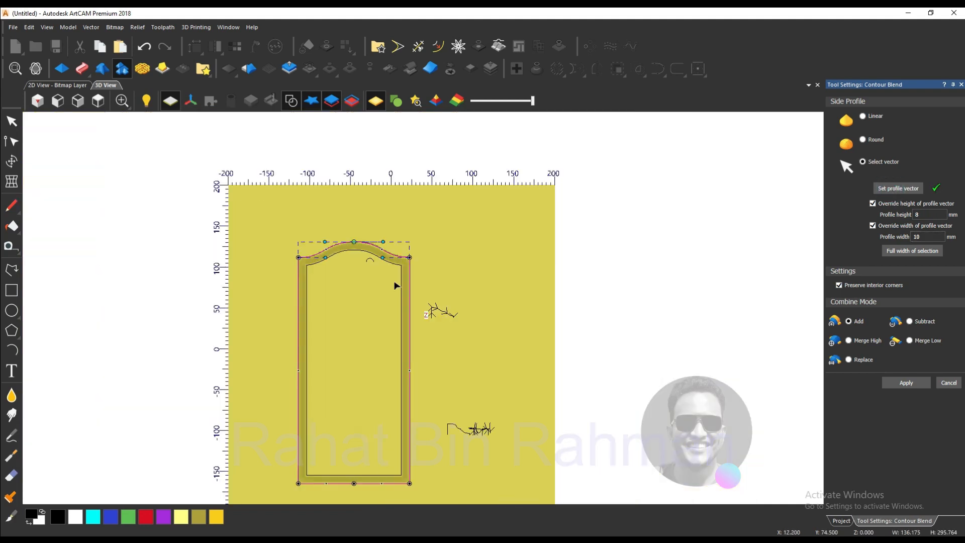
pyautogui.scroll(9, 392, 262)
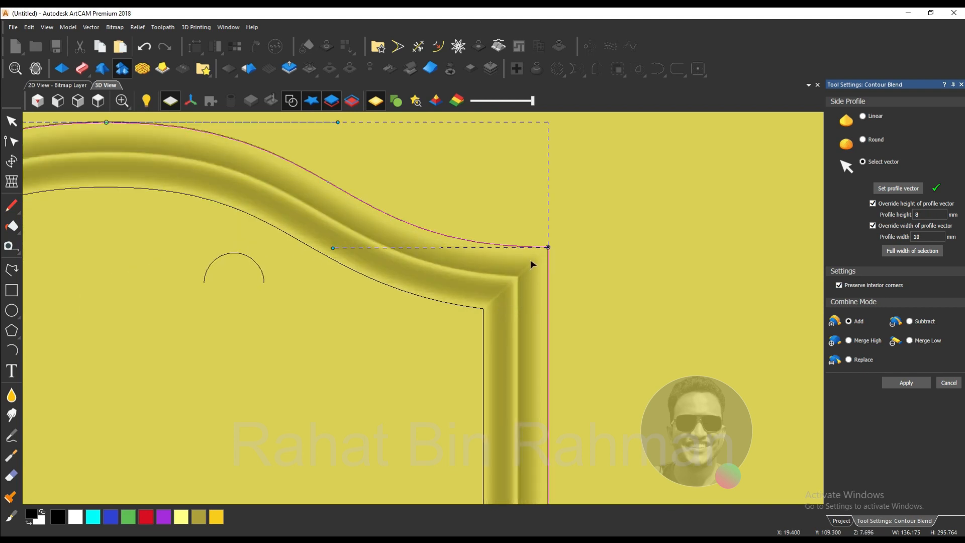
pyautogui.scroll(-10, 593, 265)
pyautogui.scroll(8, 421, 387)
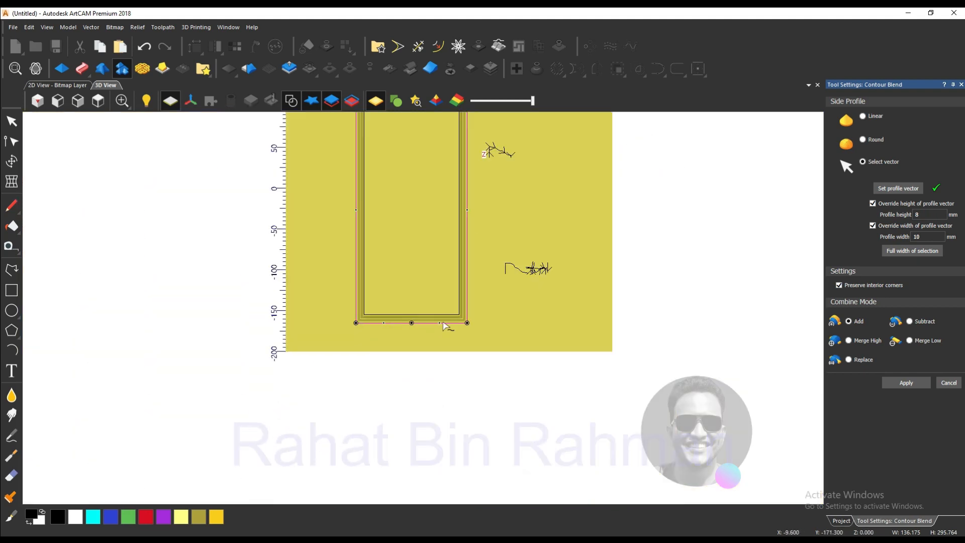
pyautogui.scroll(-3, 474, 412)
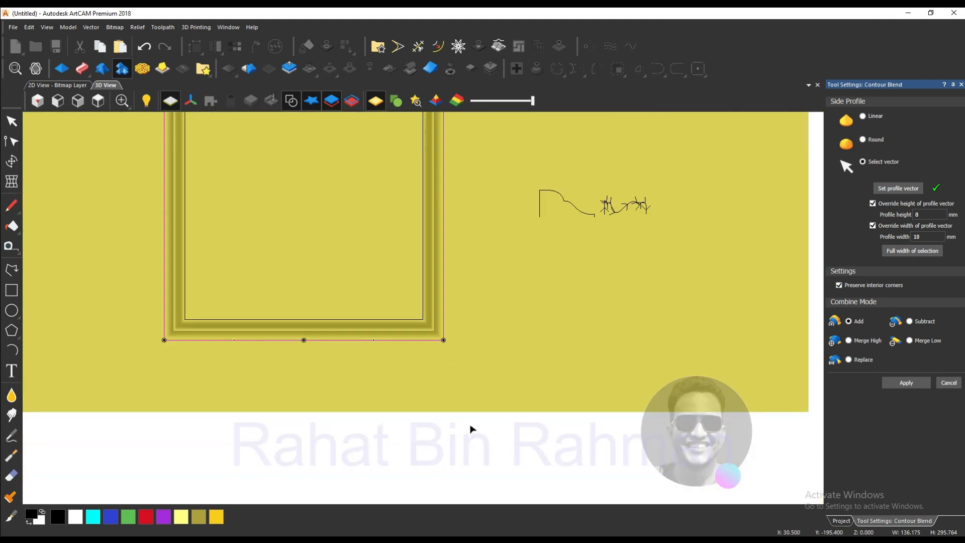
pyautogui.scroll(-3, 446, 329)
pyautogui.scroll(4, 379, 186)
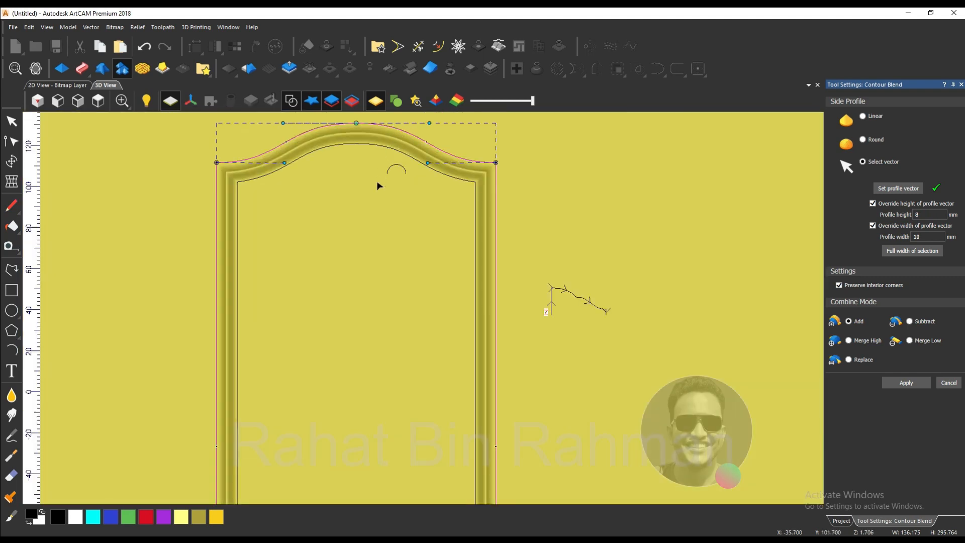